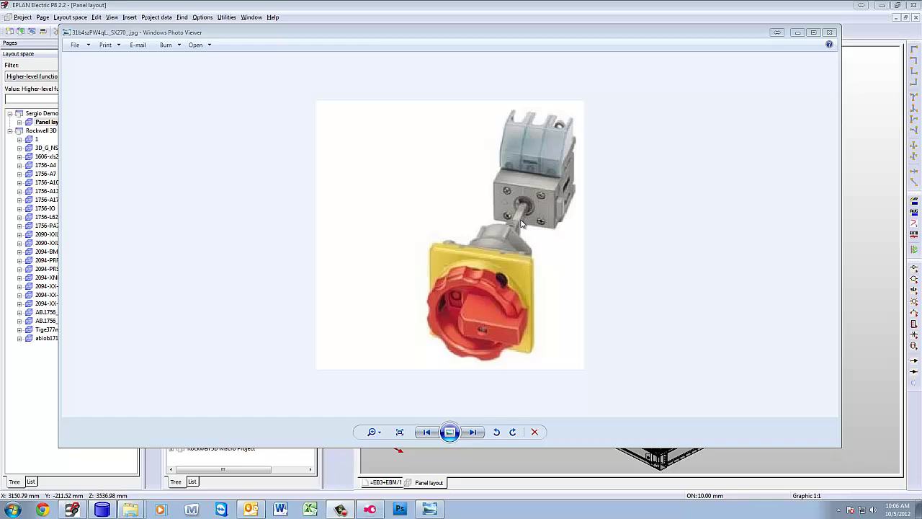
Switch from the switch photo to EPLAN and show only the mounting panels of the Panel layout's enclosure
click(884, 314)
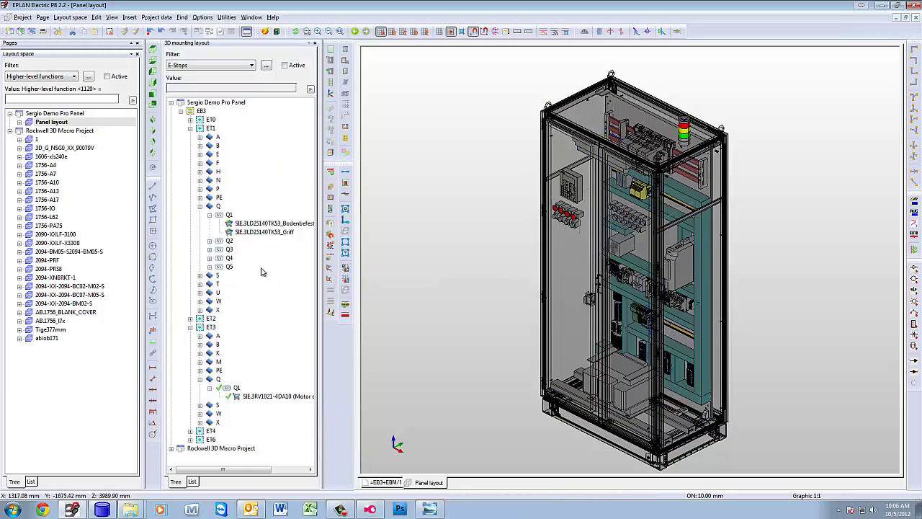
click(20, 122)
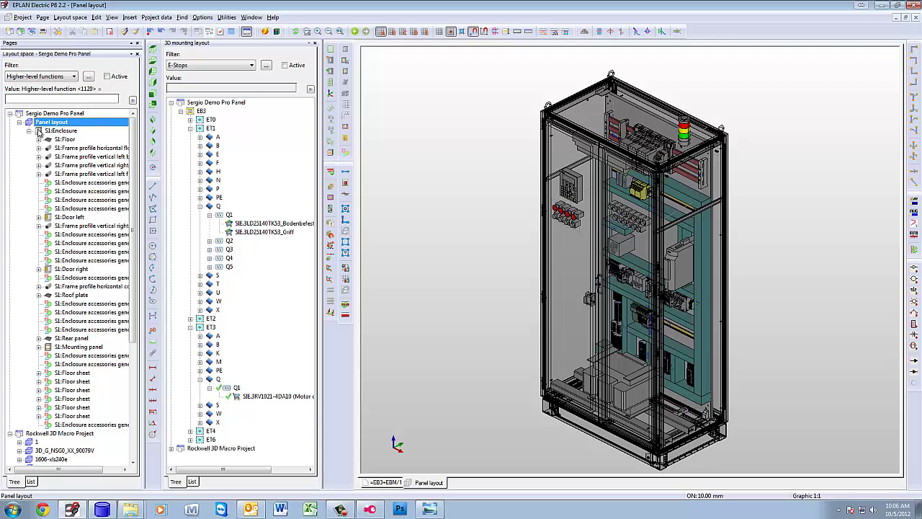
right_click(61, 124)
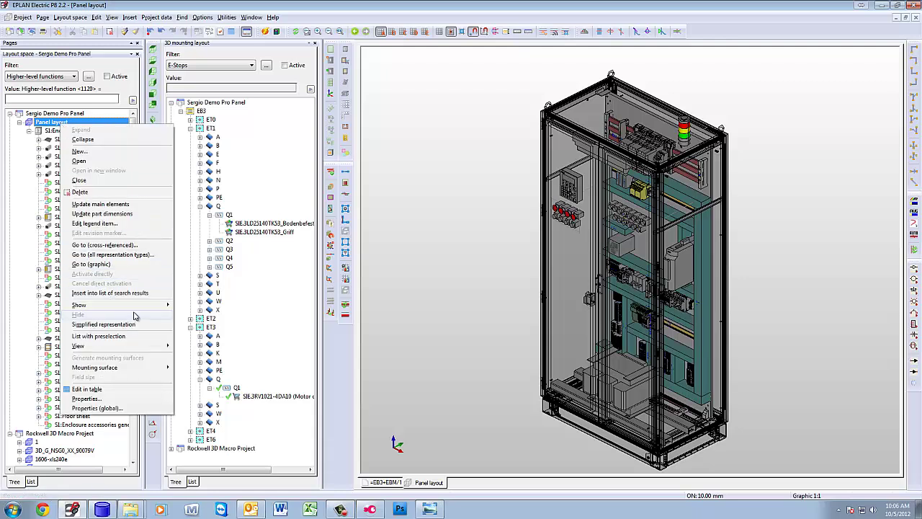
mouse_move(159, 313)
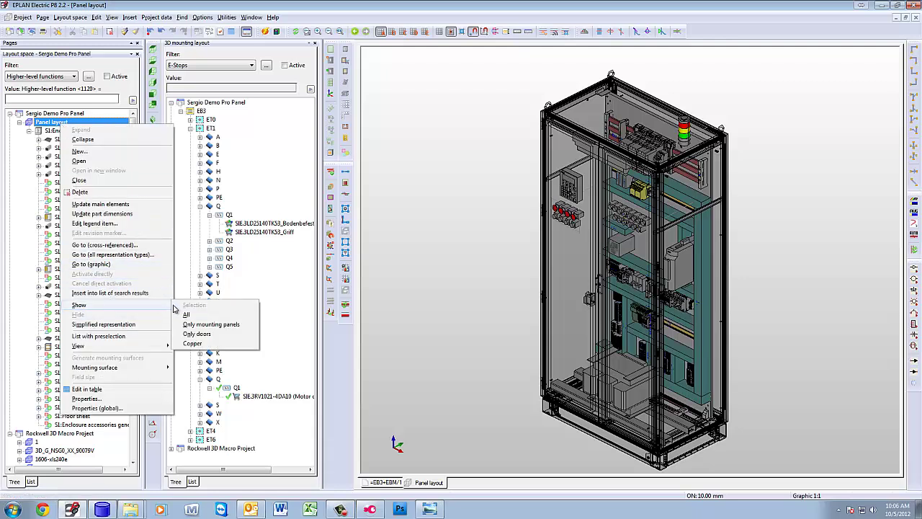
click(211, 324)
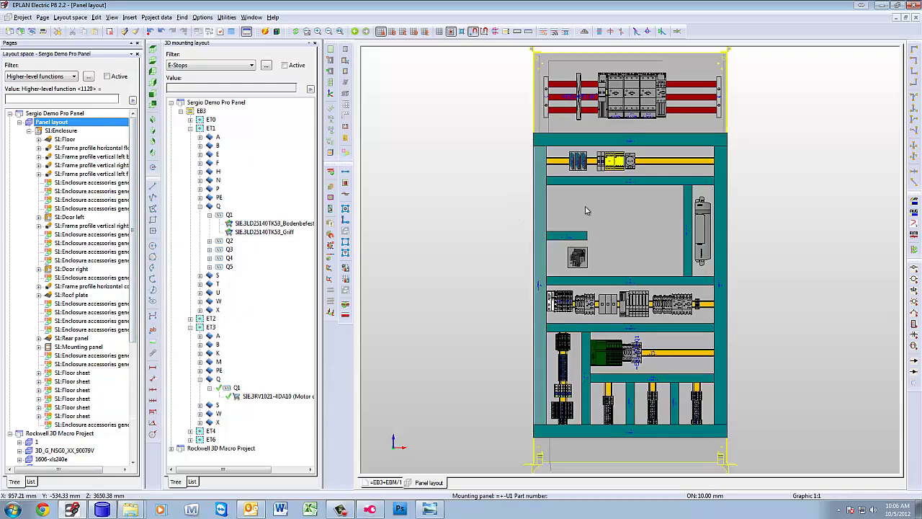
Place Q1's part SIE.3LD25140TK53_Bodenbefestigung on the mounting panel above wire duct 8, at about X 190 mm, Y 1110 mm
scroll(581, 217, up, 3)
scroll(585, 209, up, 1)
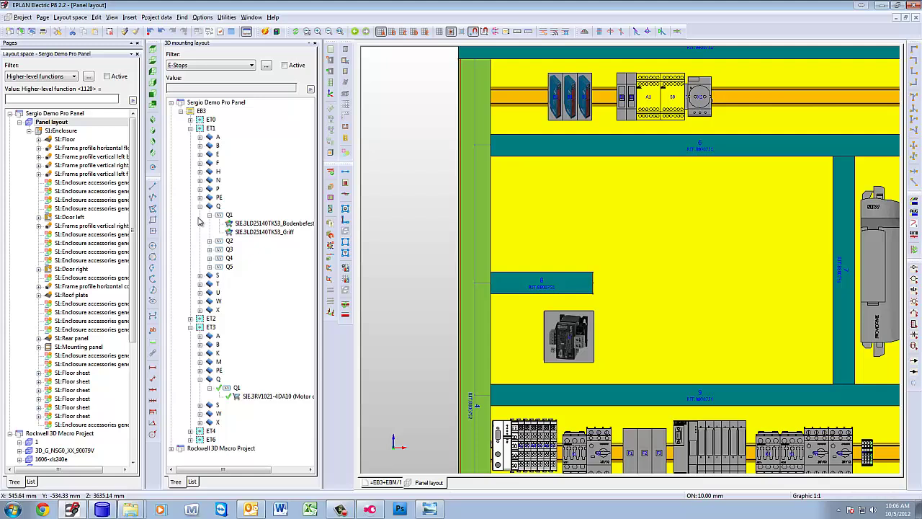
click(228, 216)
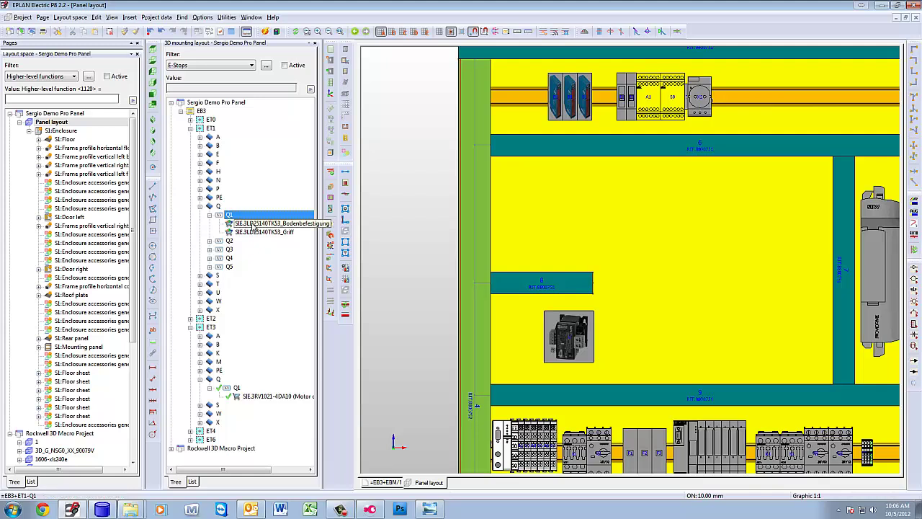
drag(253, 227, 540, 235)
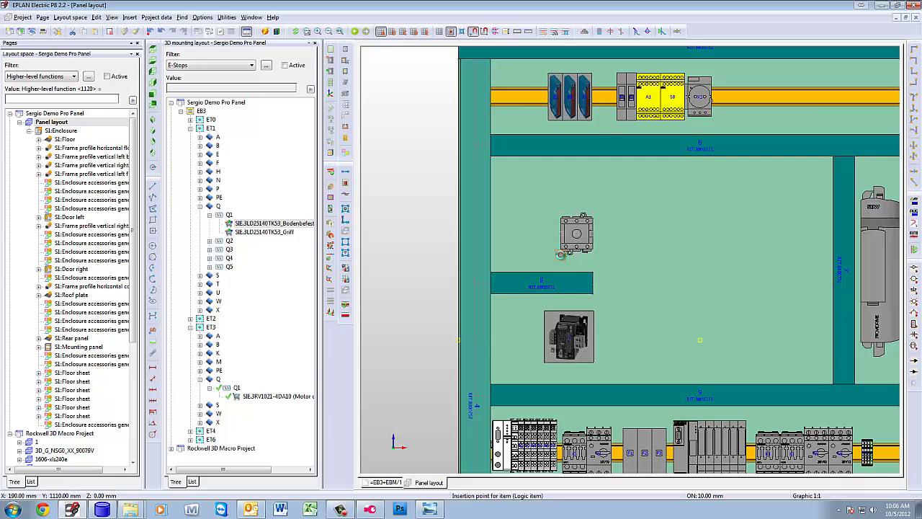
click(559, 258)
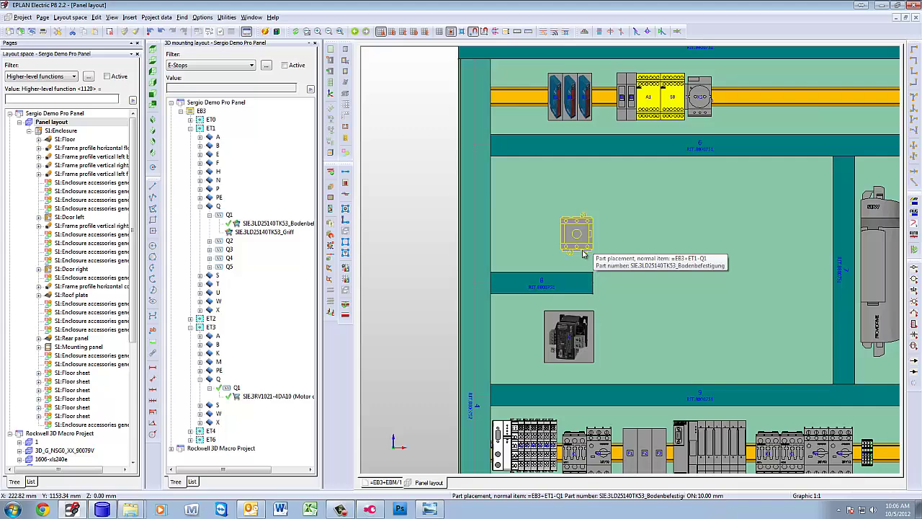
scroll(609, 252, up, 2)
scroll(609, 257, up, 1)
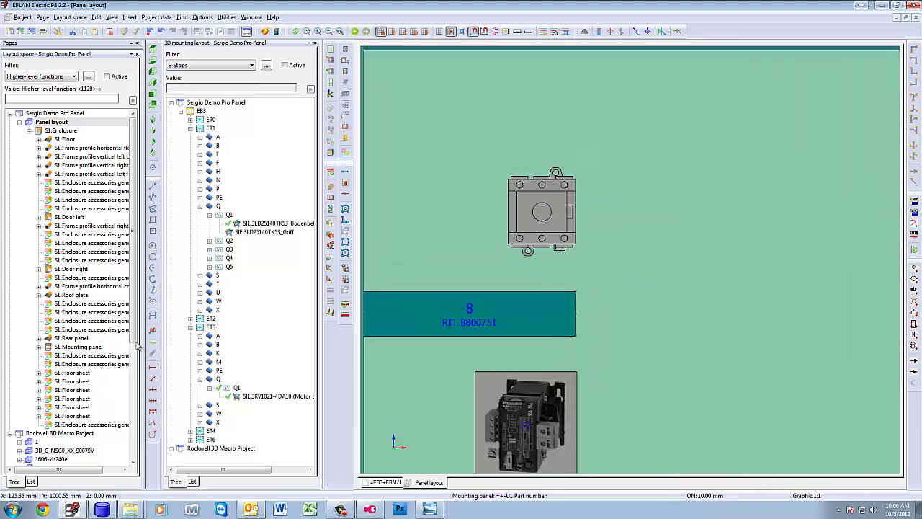
Open layout space 1 of the Rockwell 3D Macro Project and inspect the mounting surface under its logic item
double_click(30, 441)
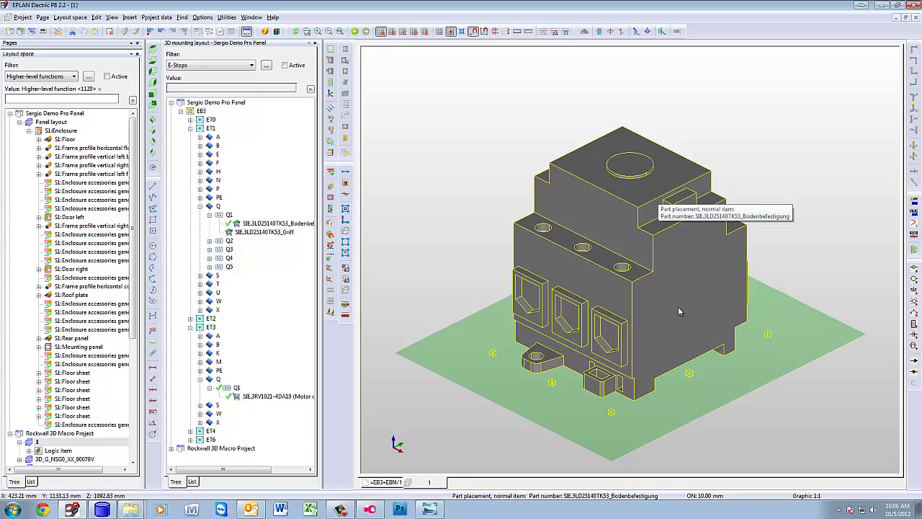
click(634, 192)
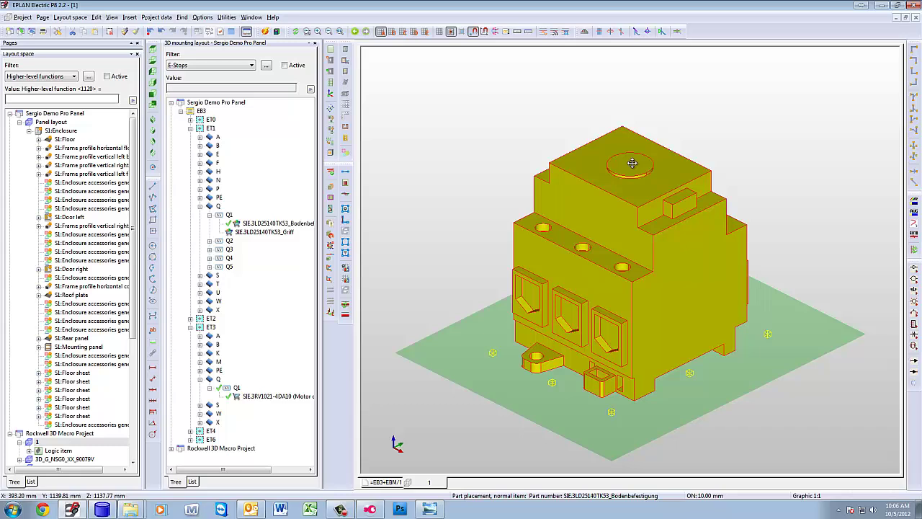
click(29, 451)
click(67, 460)
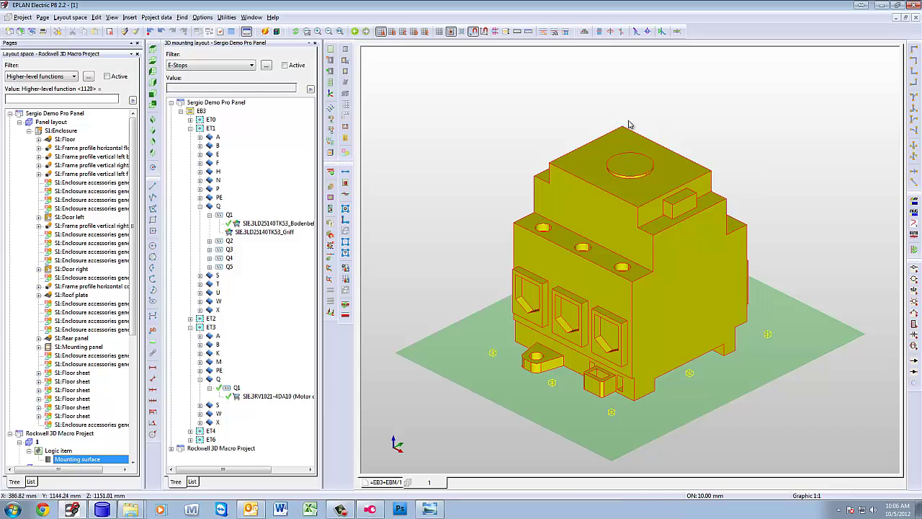
click(331, 55)
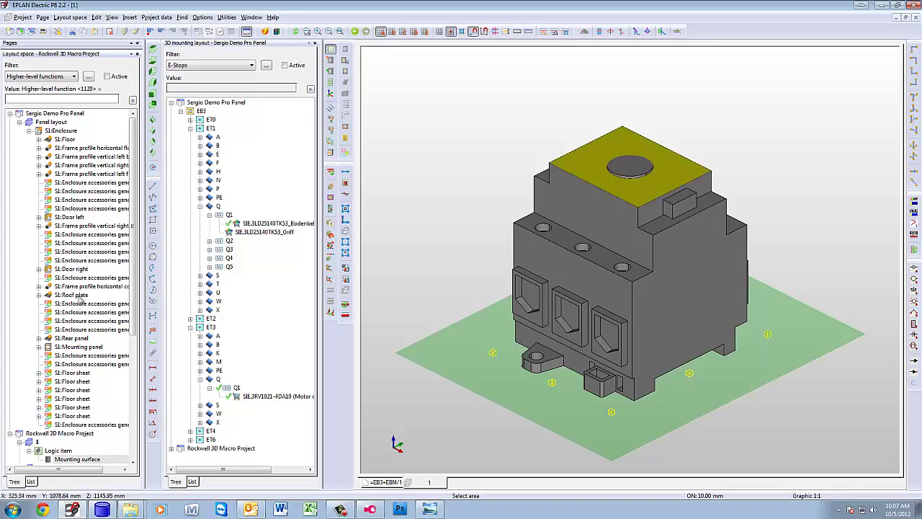
right_click(432, 177)
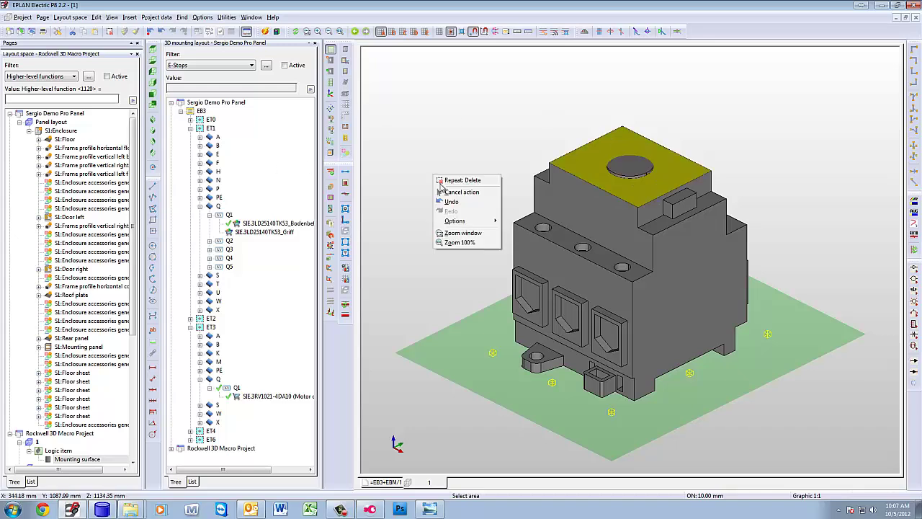
click(452, 191)
Open the S1 mounting panel by itself and add the left door to the displayed items
right_click(66, 352)
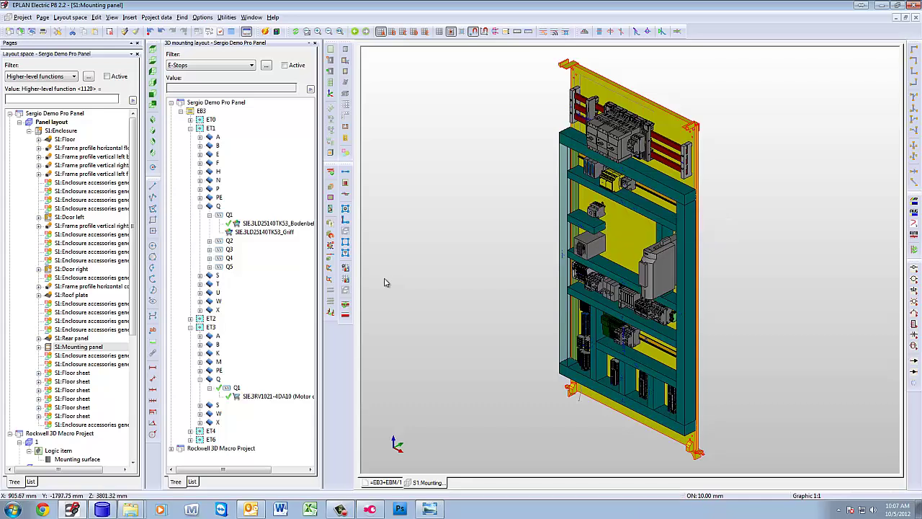
right_click(72, 219)
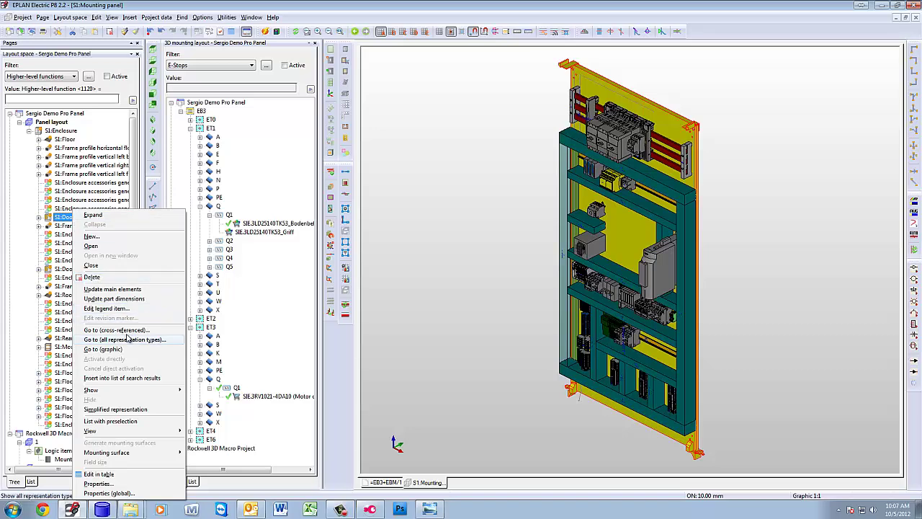
mouse_move(101, 390)
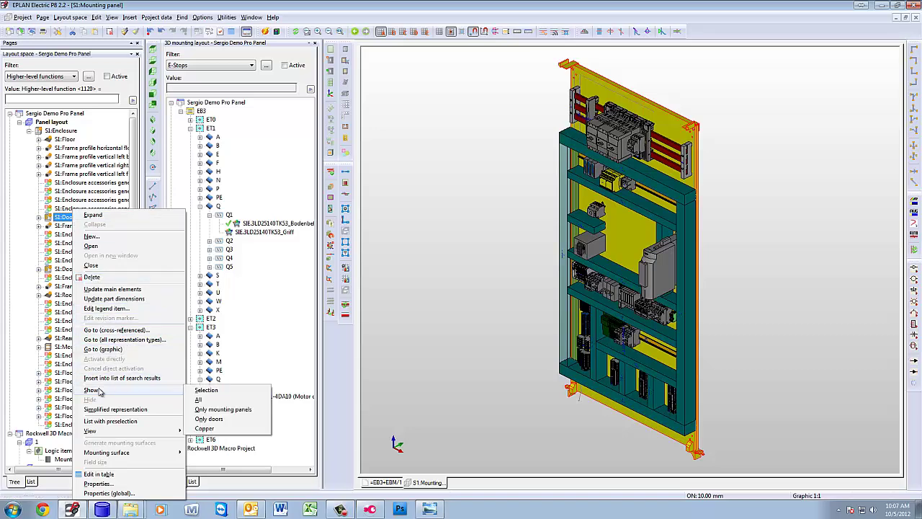
click(205, 391)
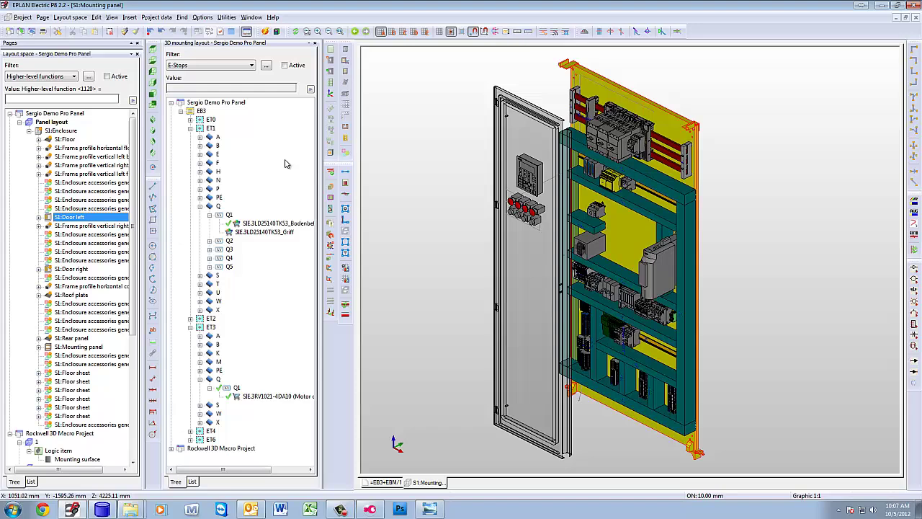
Place Q1's handle SIE.3LD25140TK53_Griff on the left door by its centre insertion point, centred over the switch base
click(152, 93)
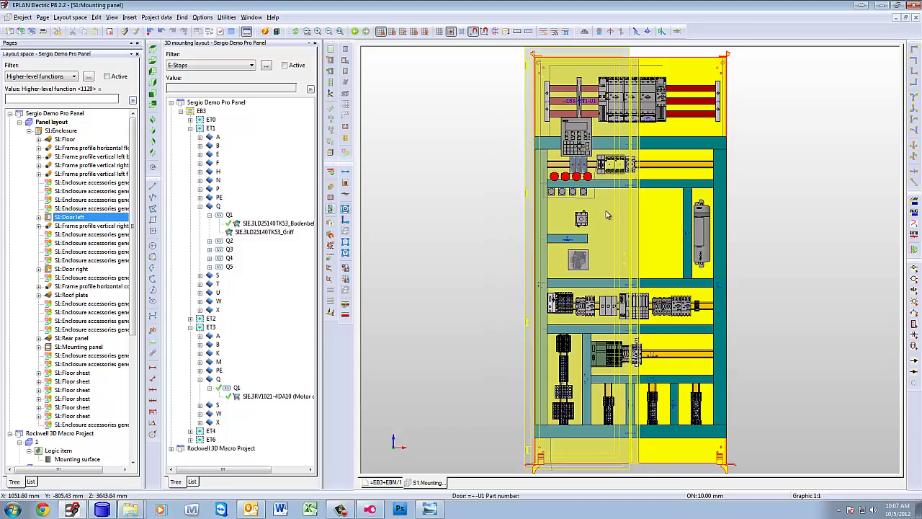
scroll(605, 226, up, 2)
scroll(605, 227, up, 3)
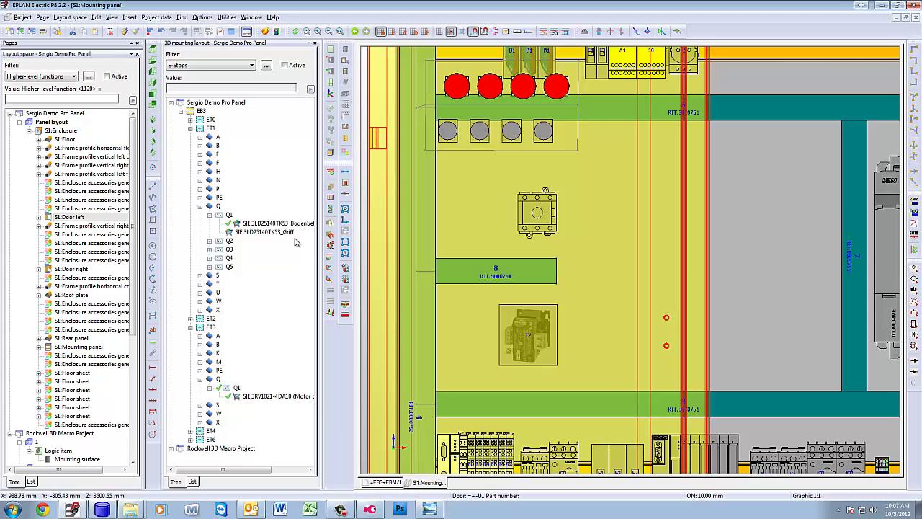
drag(268, 237, 474, 239)
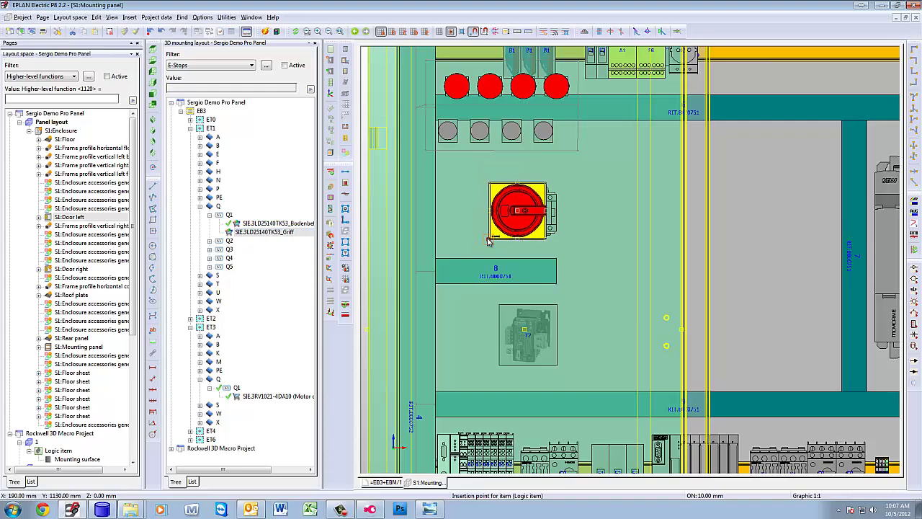
key(a)
key(a)
key(a)
key(a)
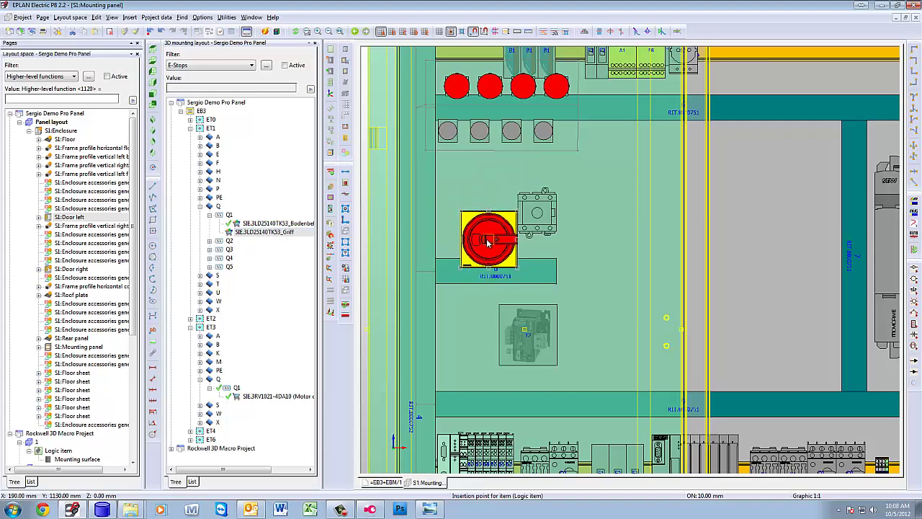
scroll(537, 215, up, 1)
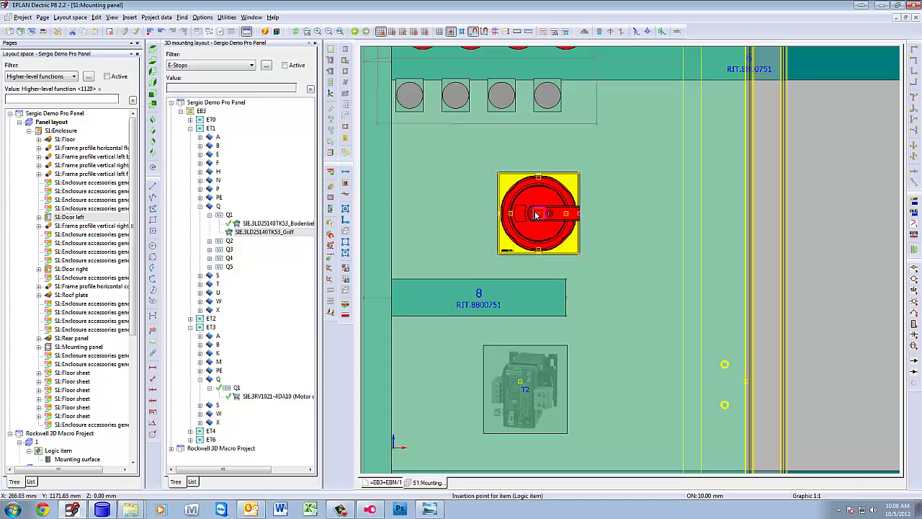
click(537, 215)
click(534, 234)
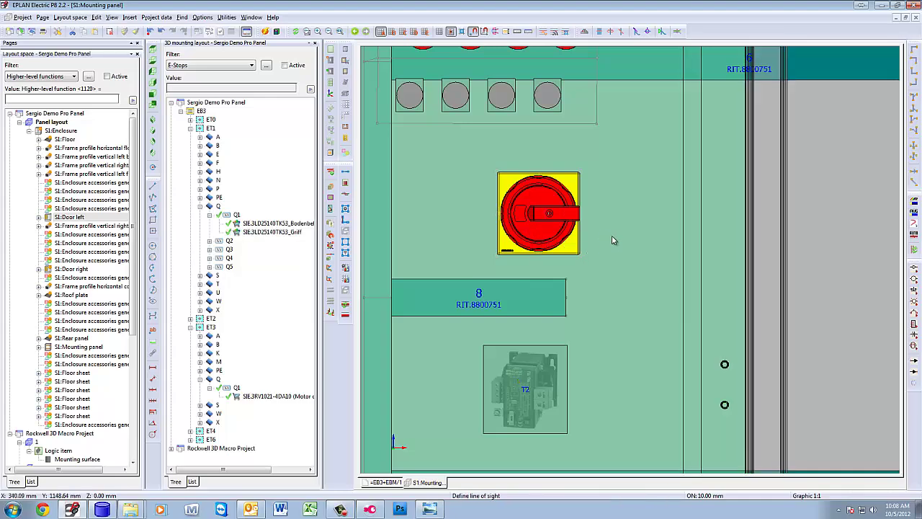
Examine from the side the gap between the switch base on the mounting panel and the handle on the door
drag(587, 222, 616, 243)
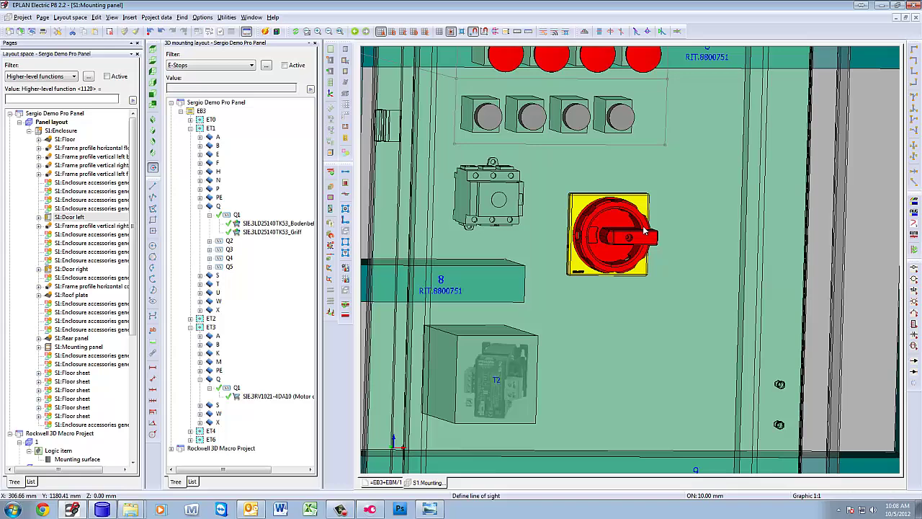
scroll(609, 234, down, 3)
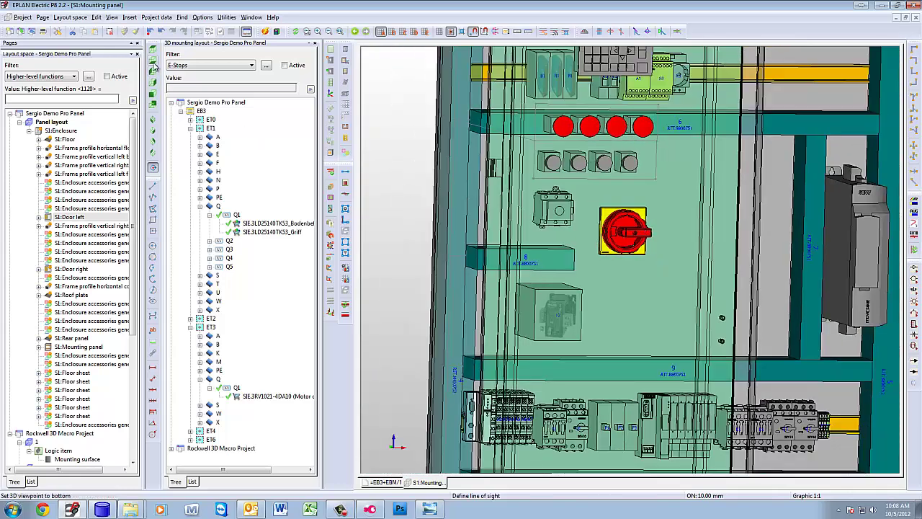
click(152, 72)
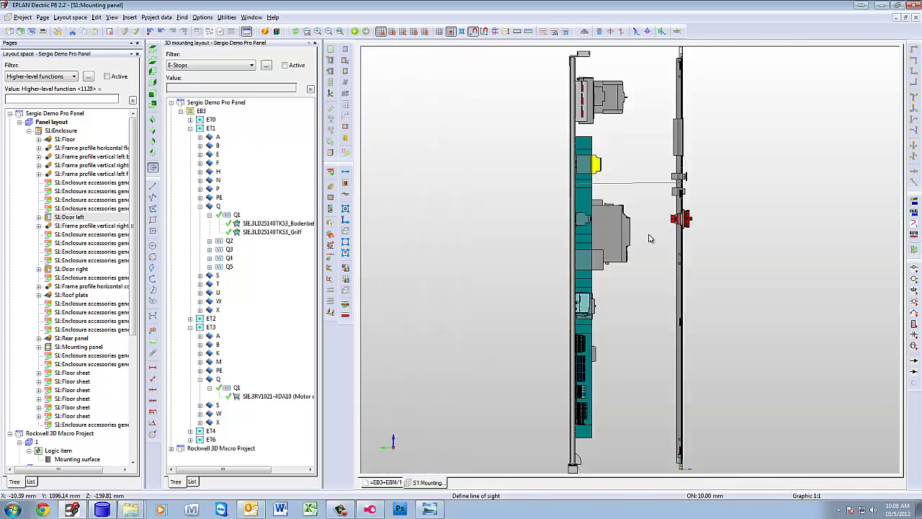
scroll(651, 231, up, 3)
scroll(648, 229, up, 1)
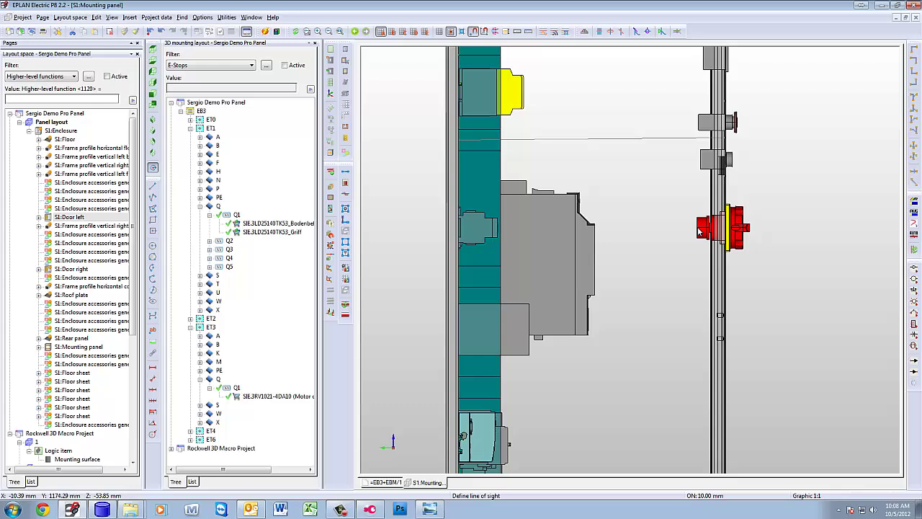
scroll(528, 231, up, 1)
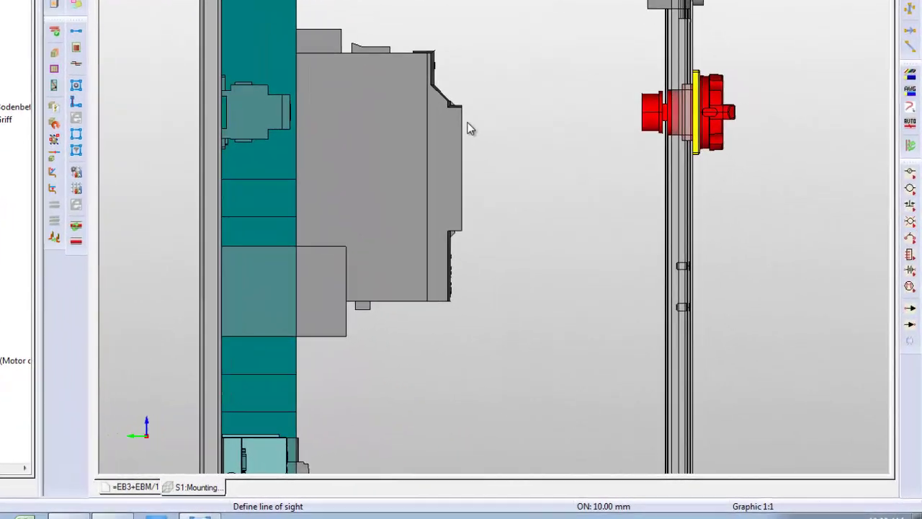
key(Escape)
drag(612, 233, 607, 234)
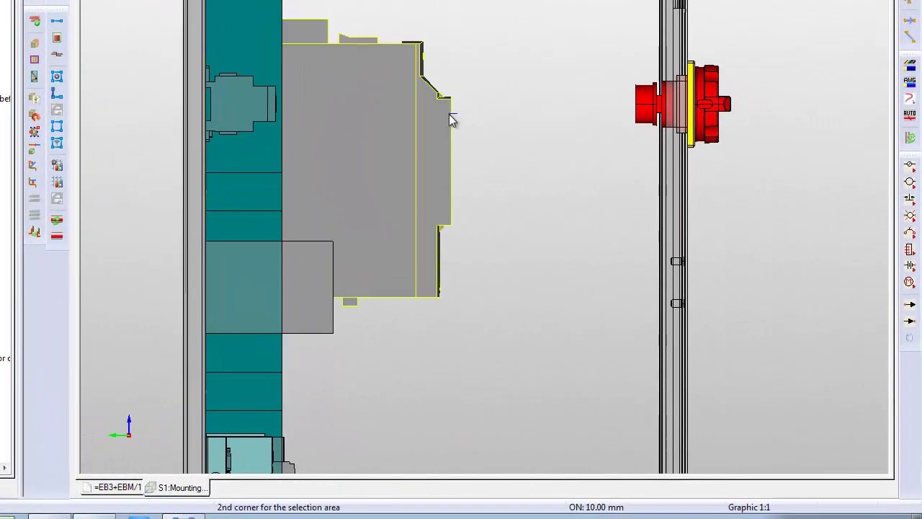
click(480, 113)
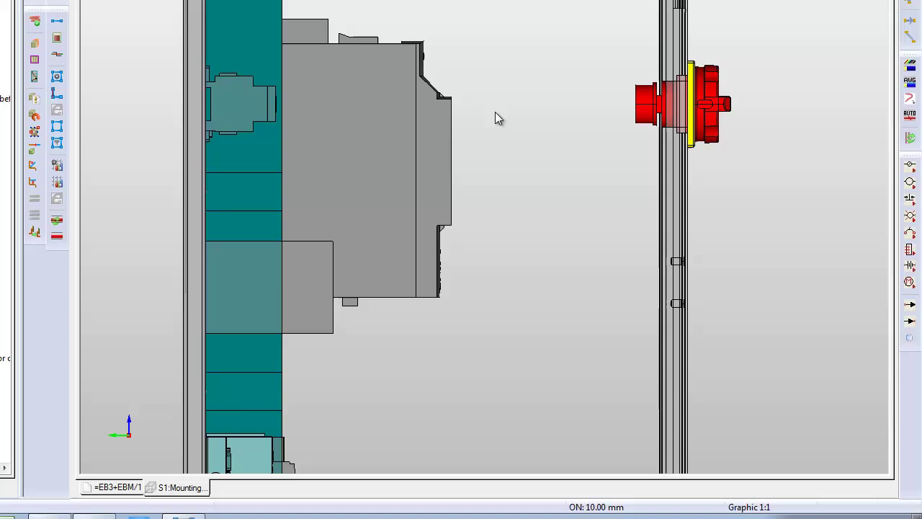
mouse_move(494, 119)
ctrl+right_down()
mouse_move(509, 118)
mouse_move(493, 119)
ctrl+right_up()
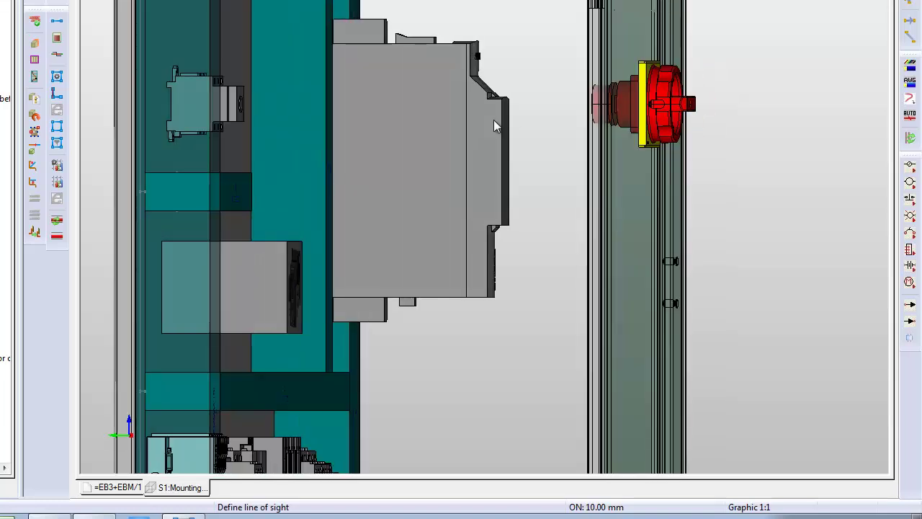
middle_drag(494, 124, 494, 124)
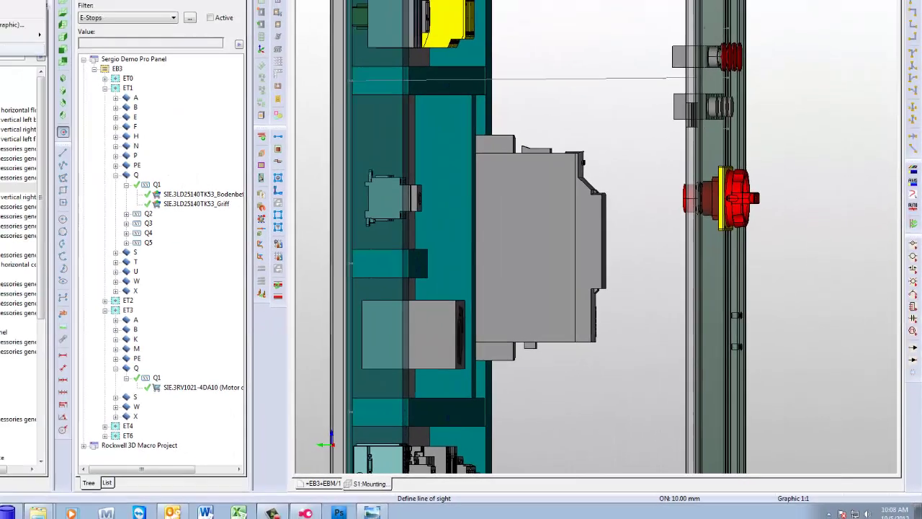
Measure the distance between the switch base's front face on the mounting panel and the rear of the handle on the door
click(70, 17)
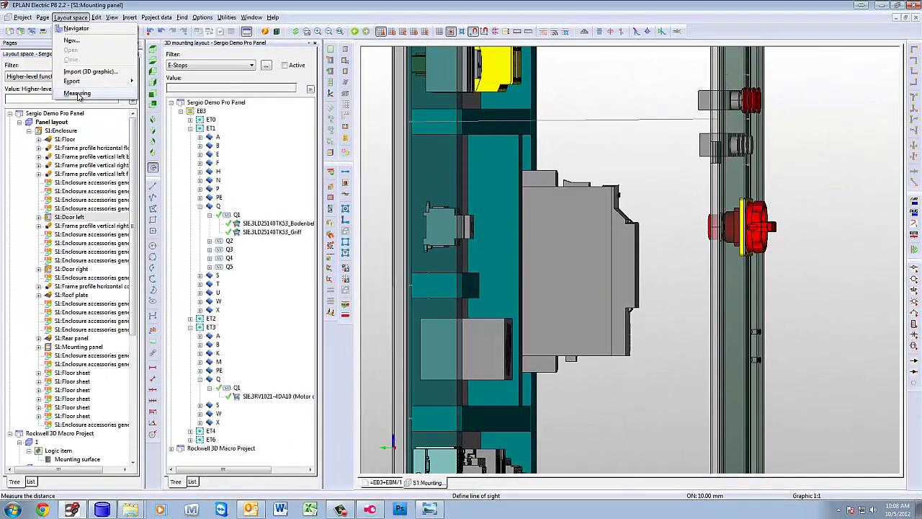
click(78, 93)
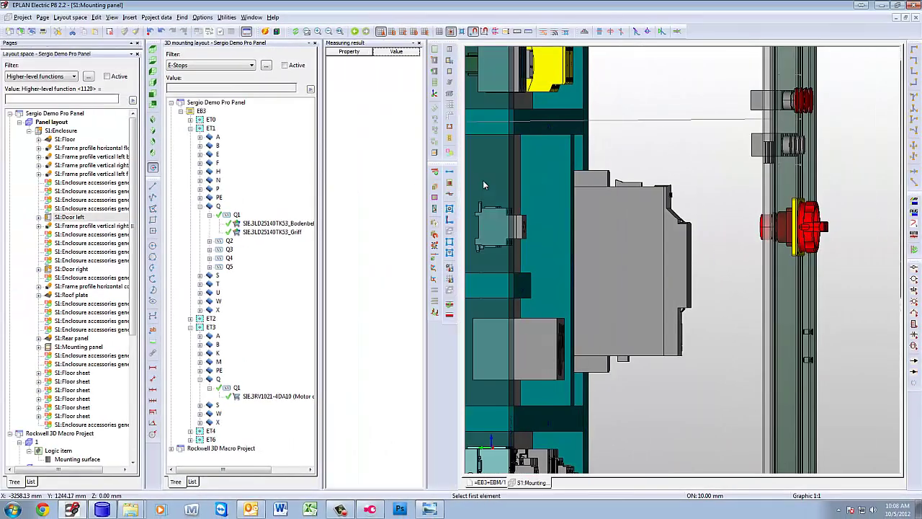
click(524, 229)
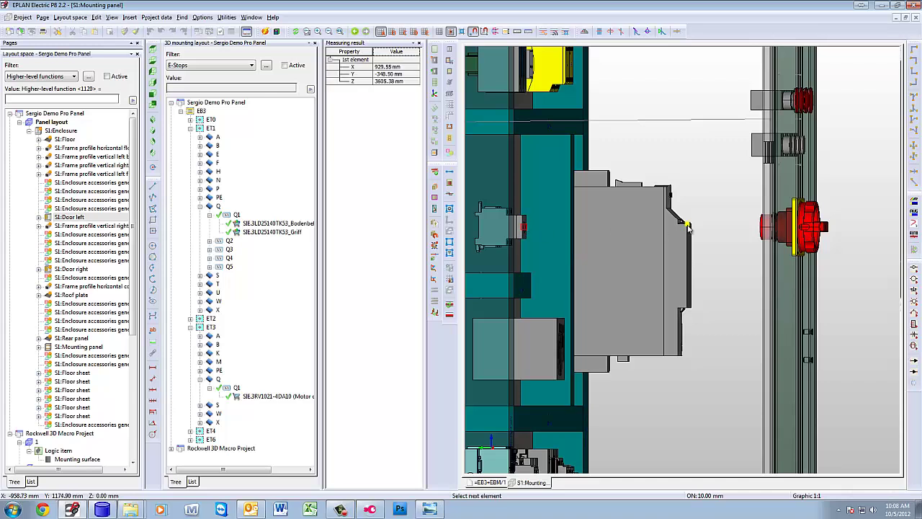
click(761, 230)
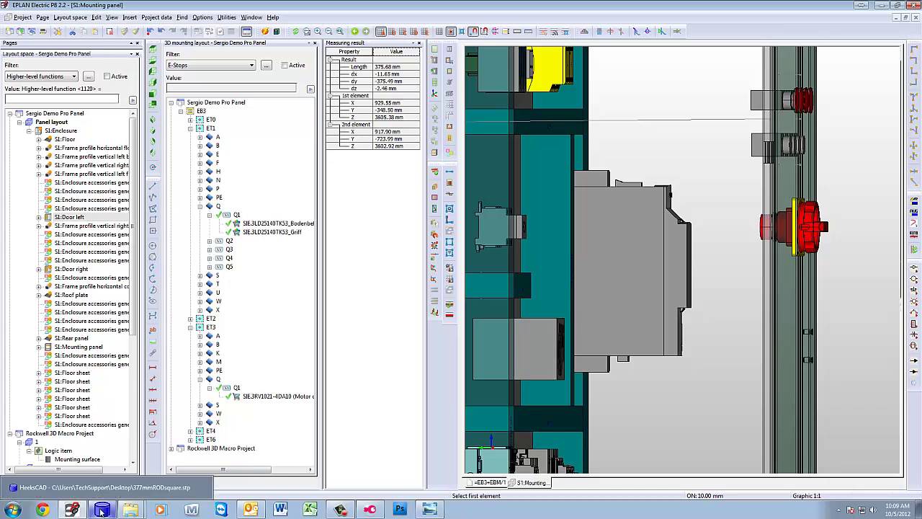
Close the HeeksCAD window holding 377mmRODsquare.stp and start HeeksCAD again with an empty drawing
right_click(102, 511)
click(97, 493)
click(104, 511)
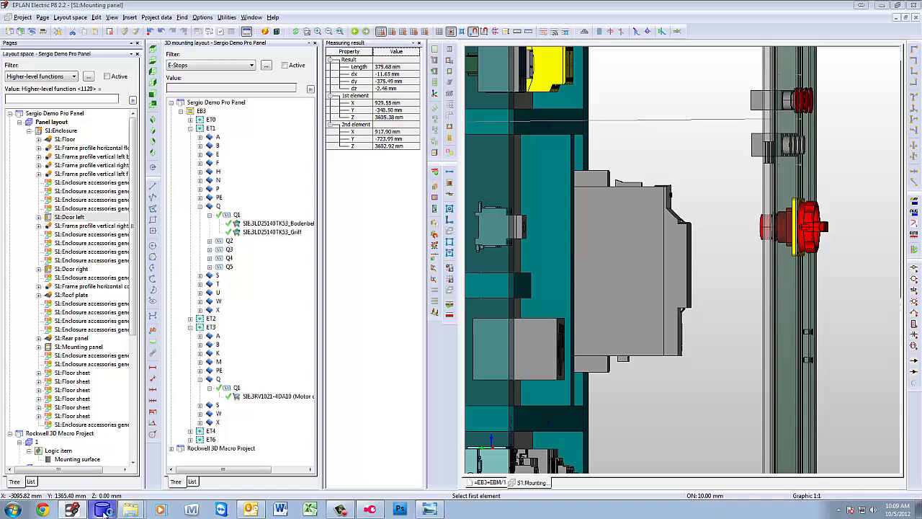
click(103, 511)
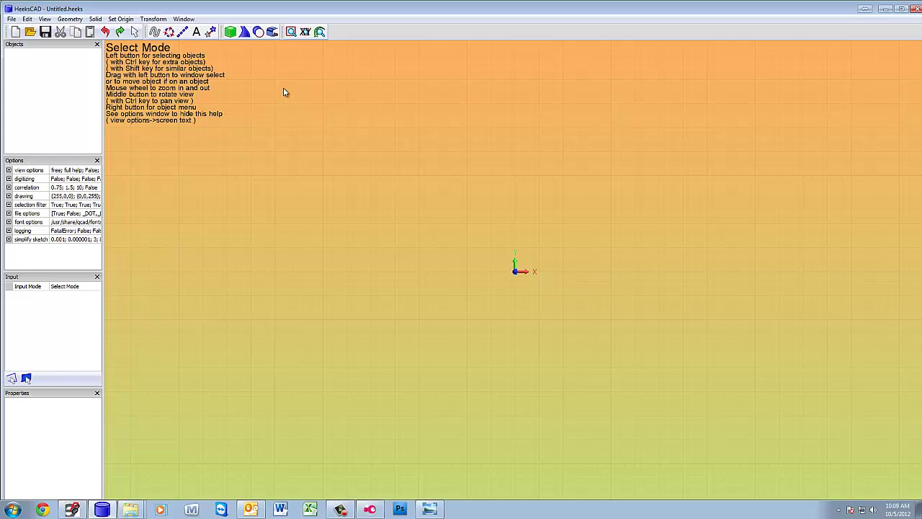
Add a cuboid at the origin, set its depth (z) to 380, and check the resulting rod in 3D
click(230, 34)
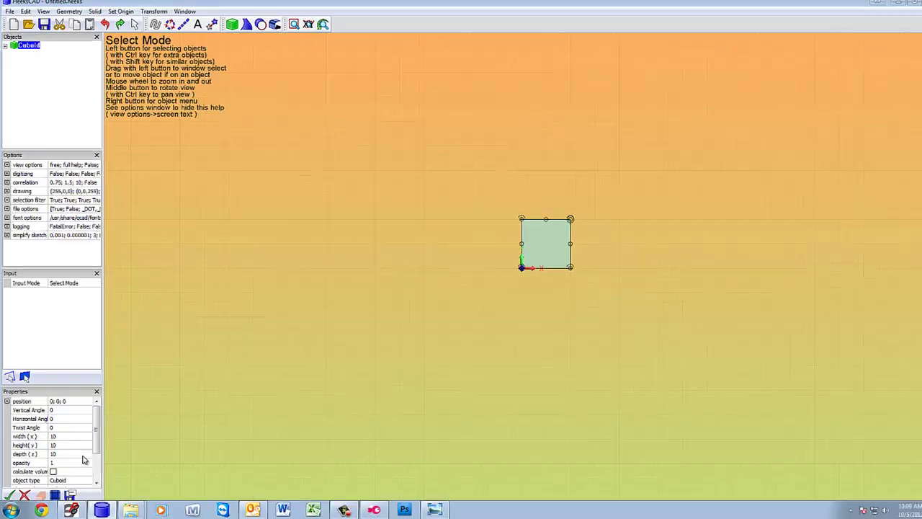
click(83, 454)
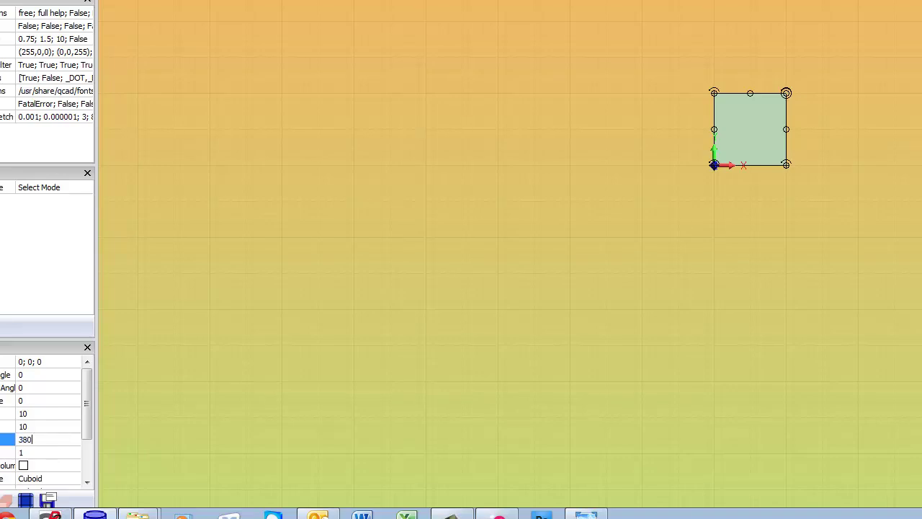
click(559, 293)
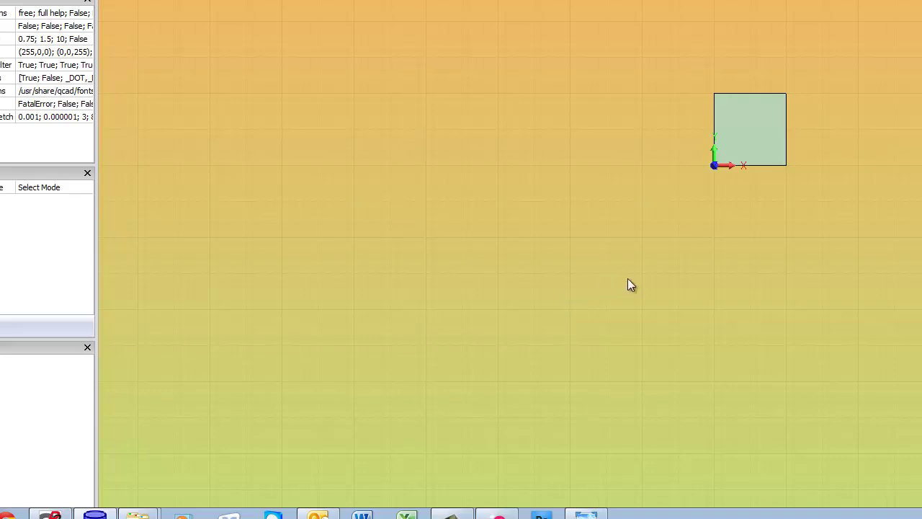
drag(645, 267, 647, 266)
middle_drag(647, 266, 646, 258)
scroll(707, 276, up, 7)
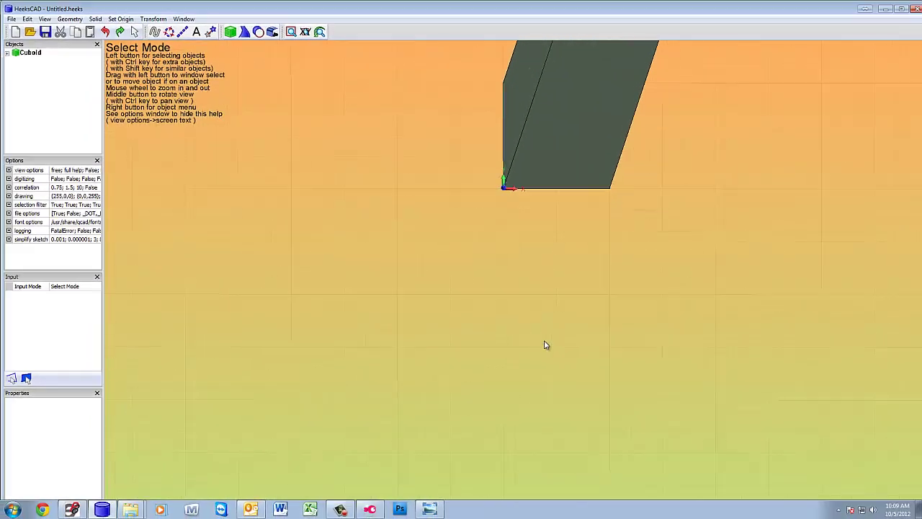
scroll(546, 346, down, 5)
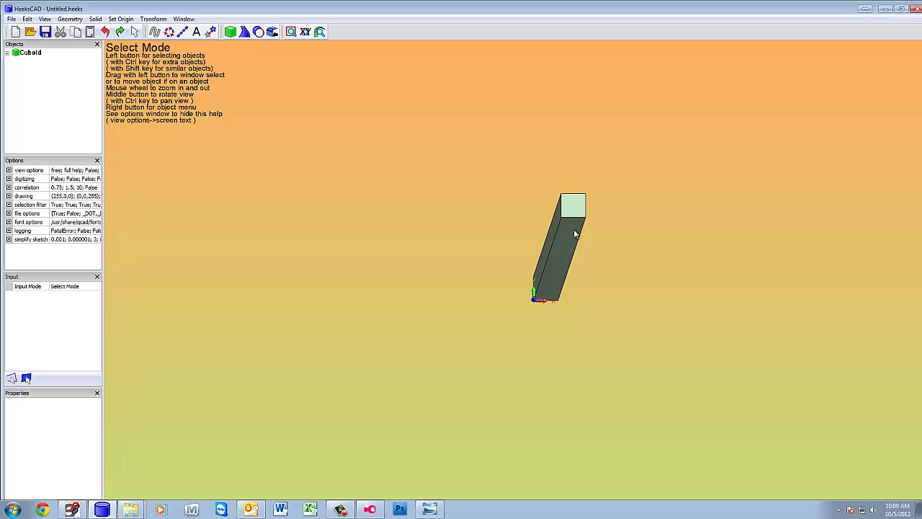
middle_drag(609, 284, 639, 285)
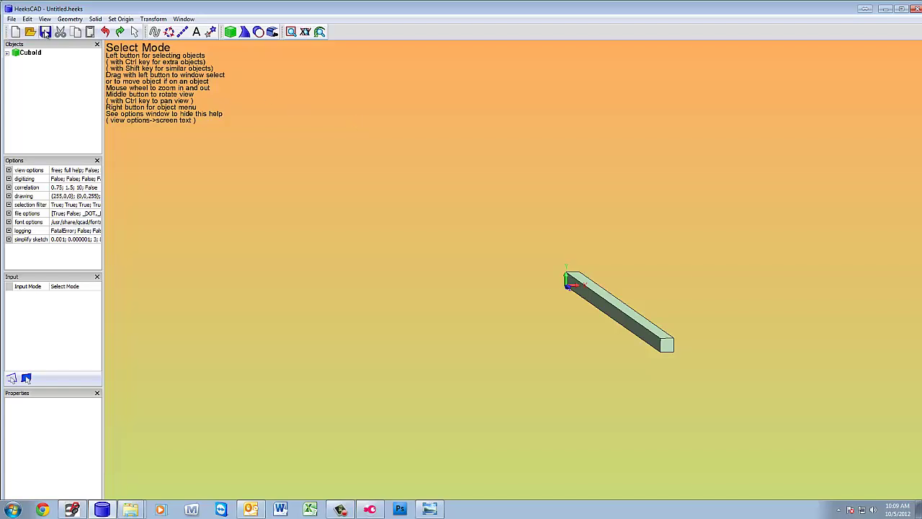
Save the rod to the Desktop as a STEP file named 380mmROD.stp
click(12, 19)
click(31, 72)
click(327, 246)
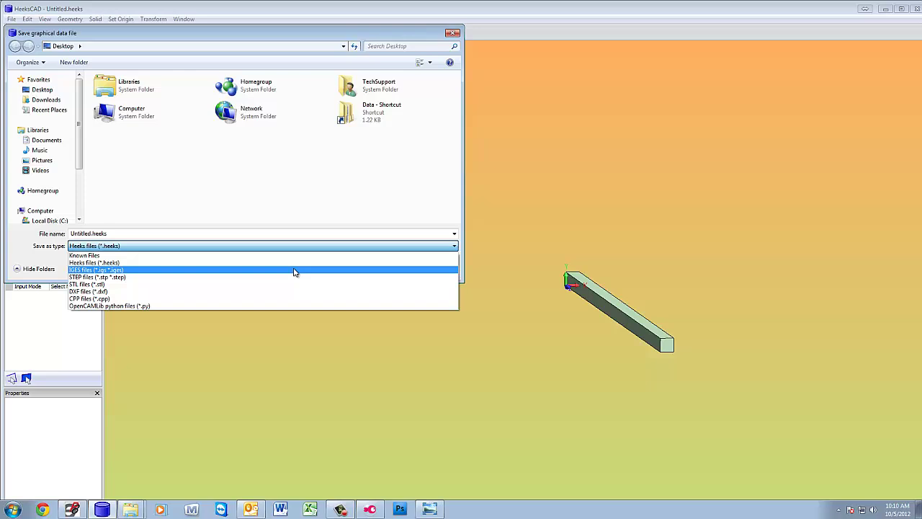
click(294, 270)
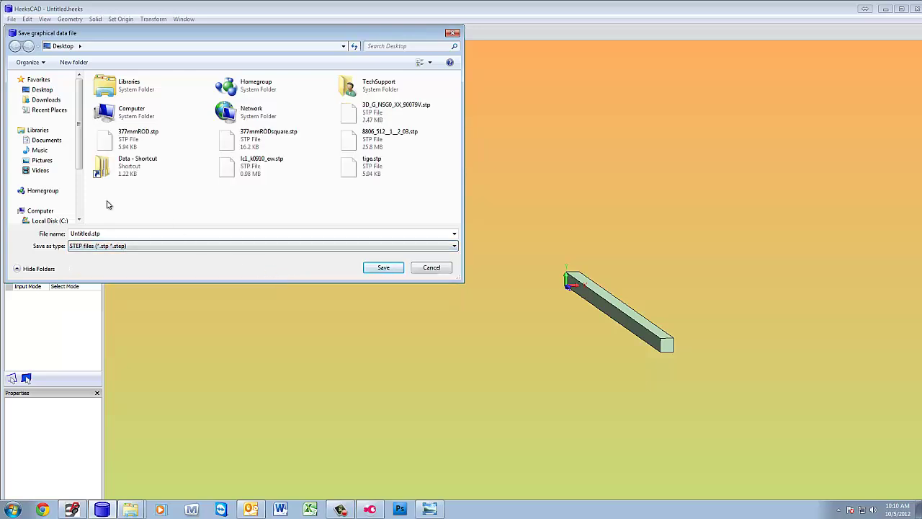
click(42, 90)
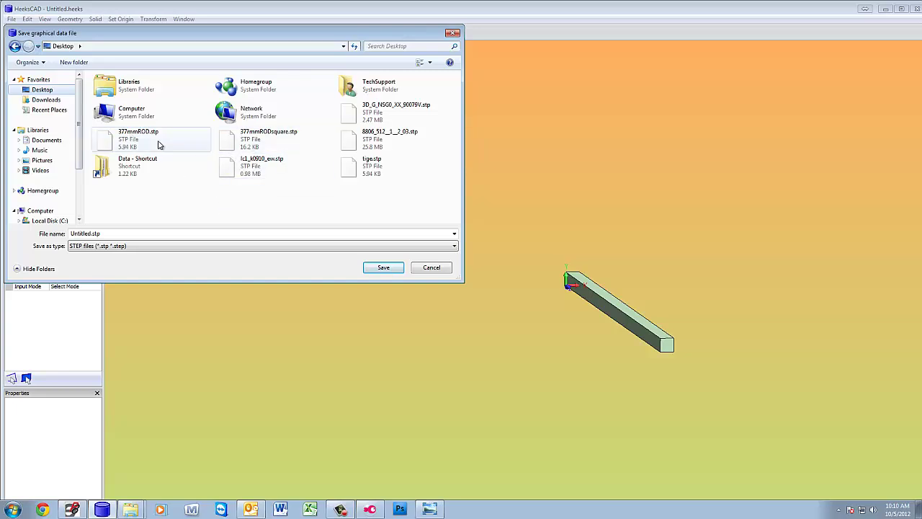
click(242, 234)
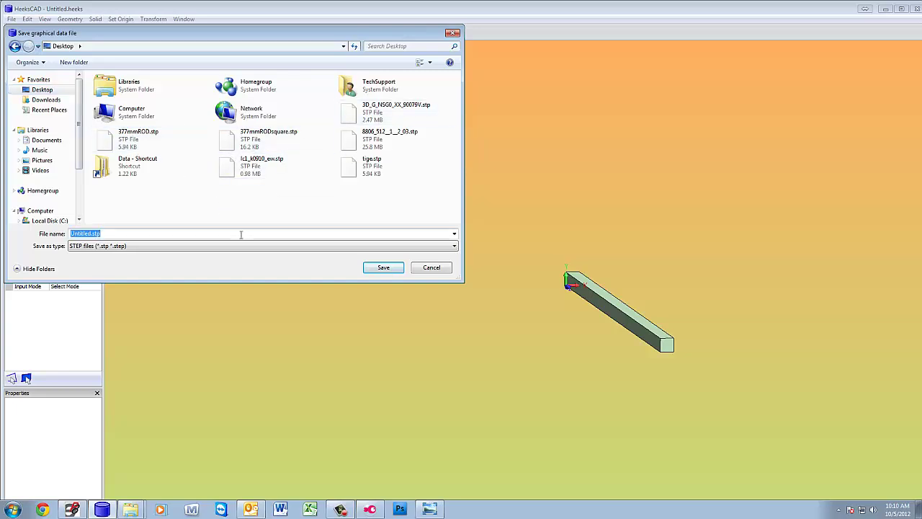
text(380mmROD)
click(384, 267)
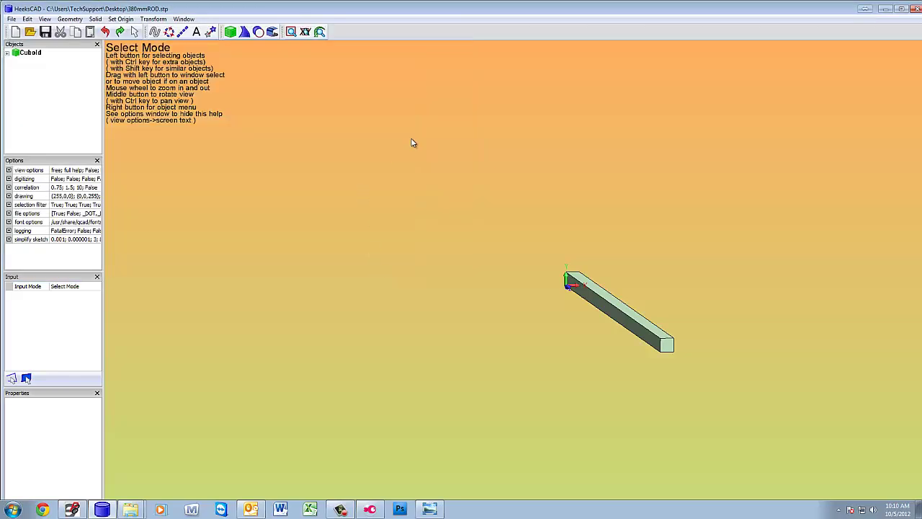
Switch back to EPLAN and open layout space 1 of the Rockwell 3D Macro Project, collapsing the expanded layout spaces
click(885, 9)
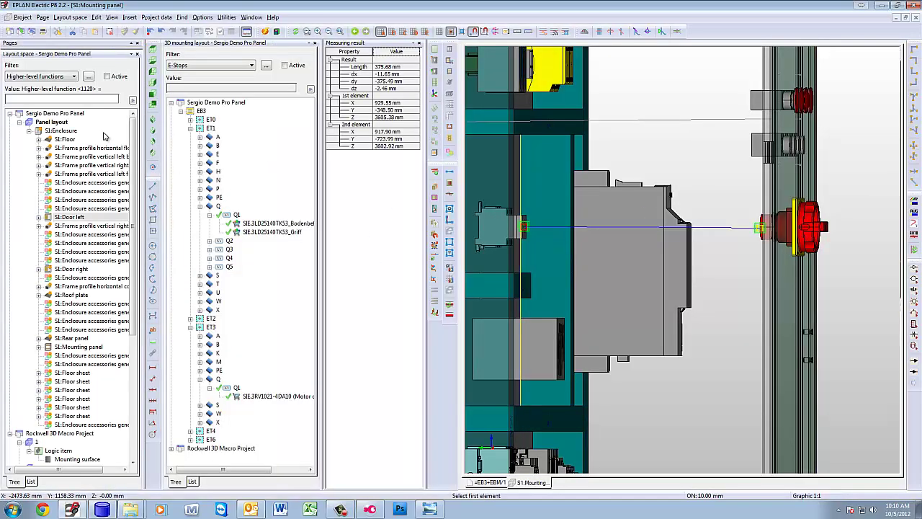
click(20, 123)
click(43, 131)
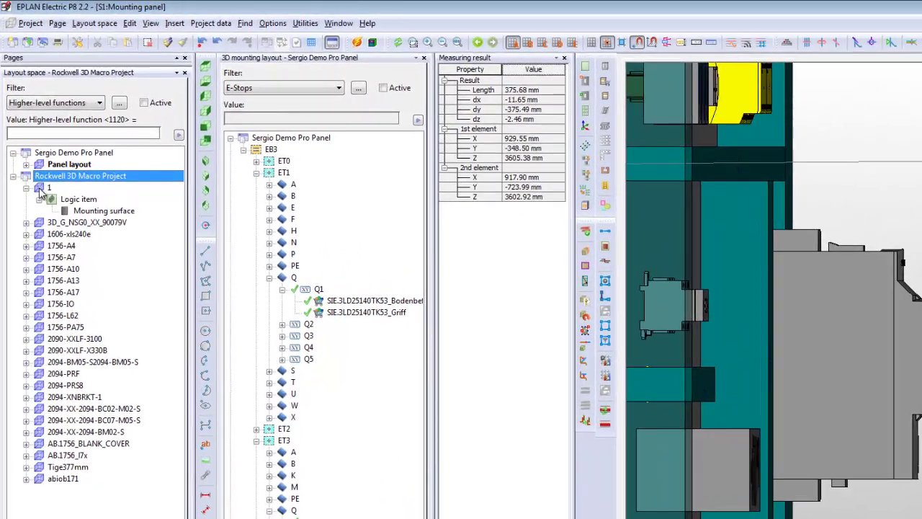
click(30, 141)
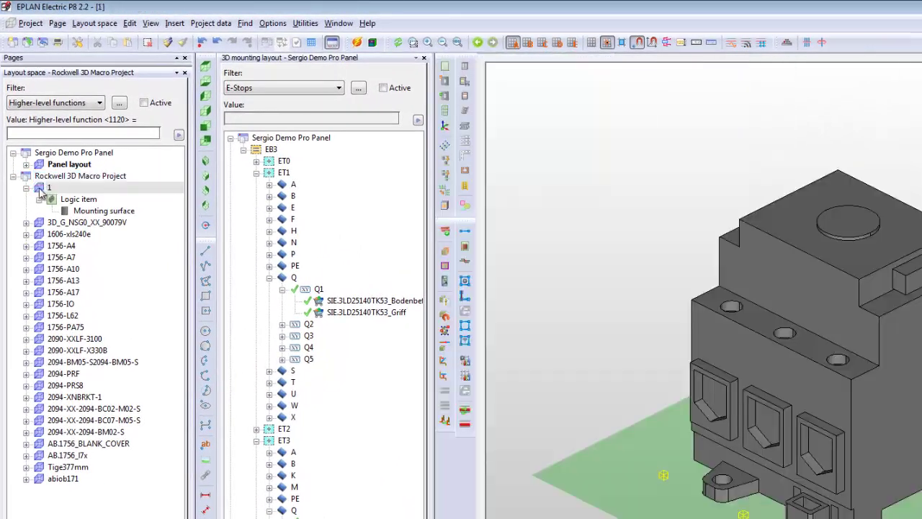
double_click(40, 190)
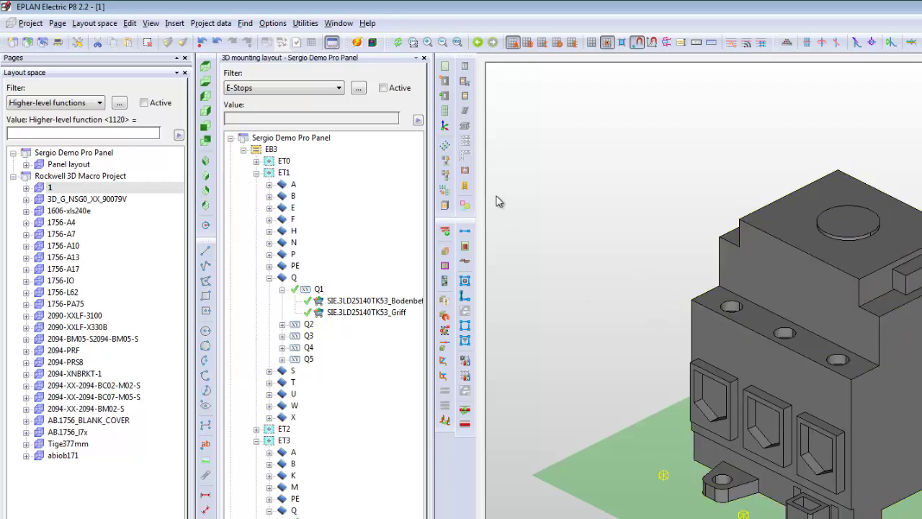
Import the 3D graphic 380mmROD.stp from the Desktop and open the logic item of the newly imported layout space
click(101, 24)
click(123, 97)
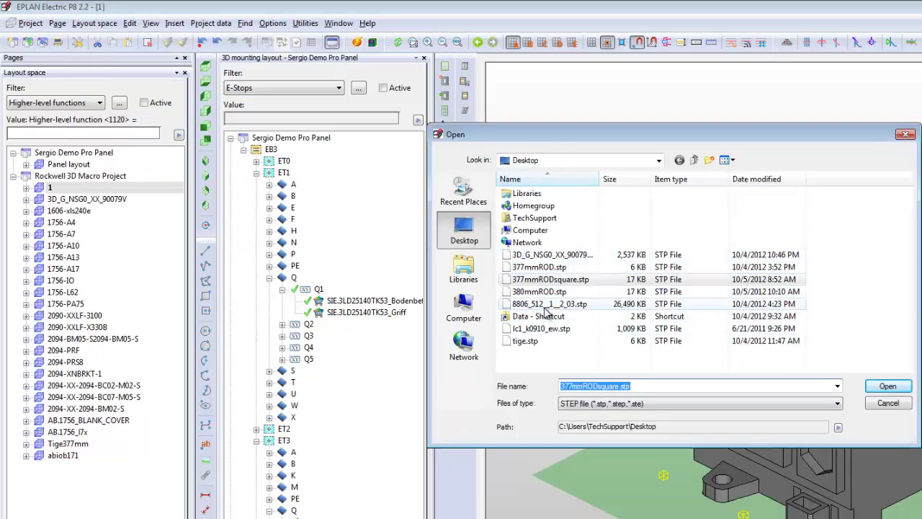
click(539, 292)
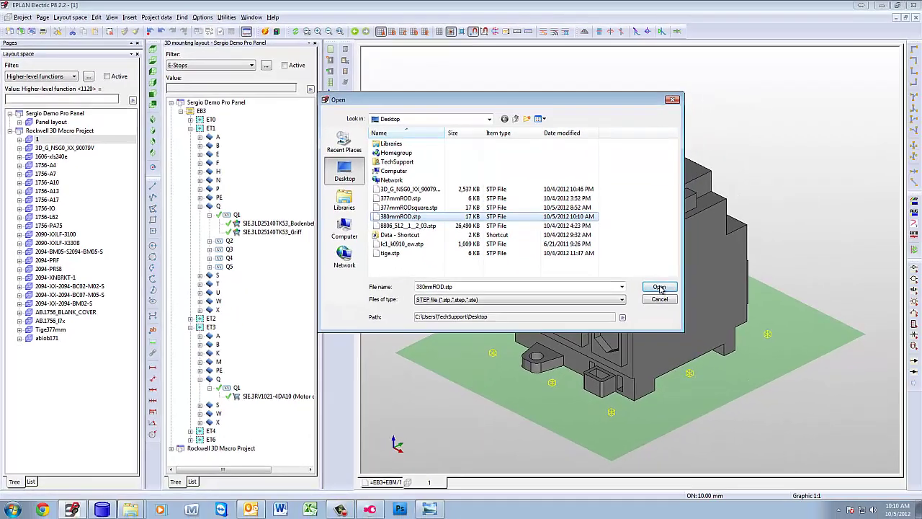
click(660, 288)
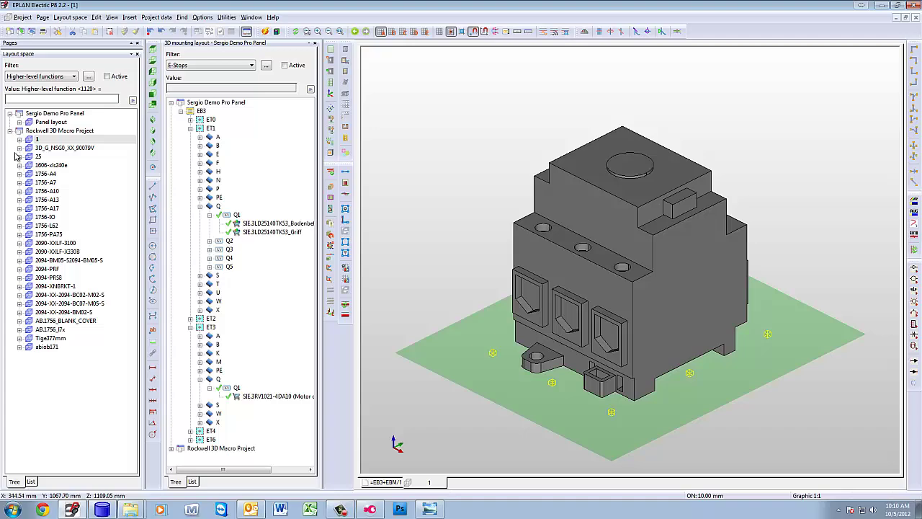
click(19, 157)
double_click(56, 165)
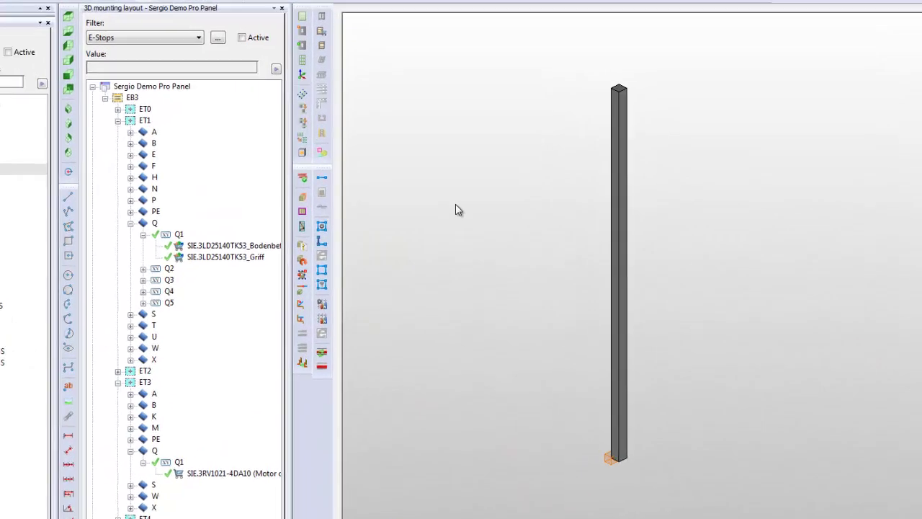
Define the placement area on the square end face at the lower end of the rod
ctrl+right_drag(518, 291, 543, 307)
drag(552, 305, 566, 273)
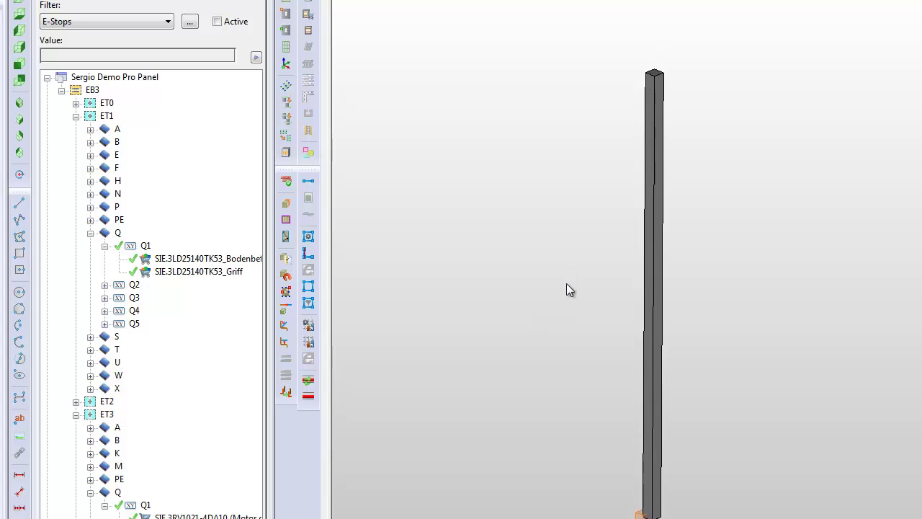
middle_drag(567, 288, 670, 483)
scroll(669, 483, up, 5)
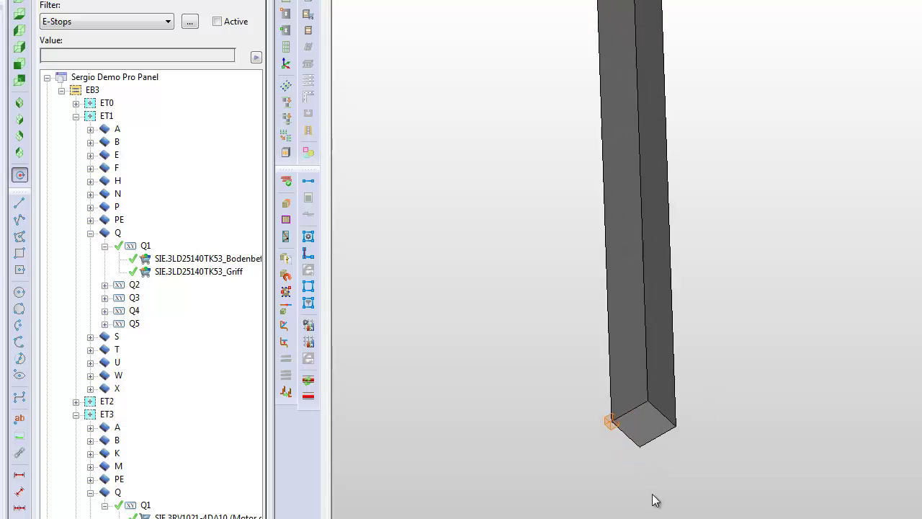
click(286, 86)
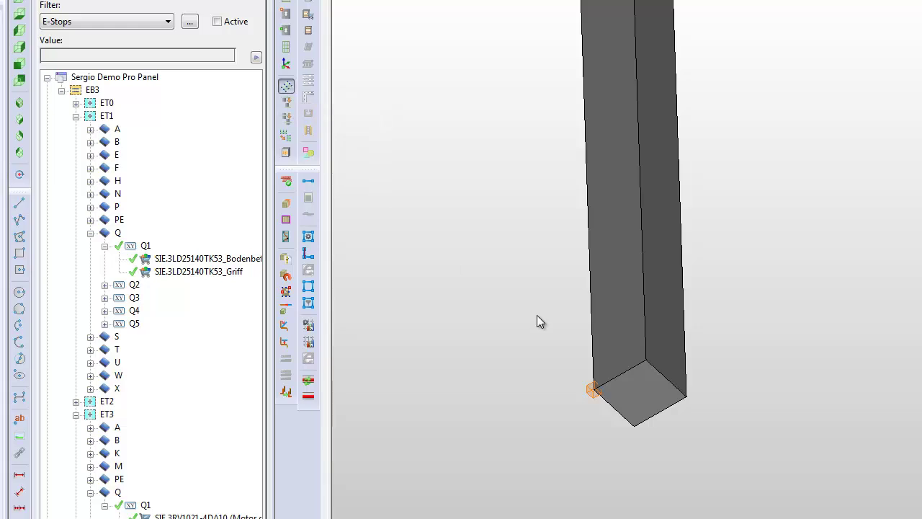
click(664, 393)
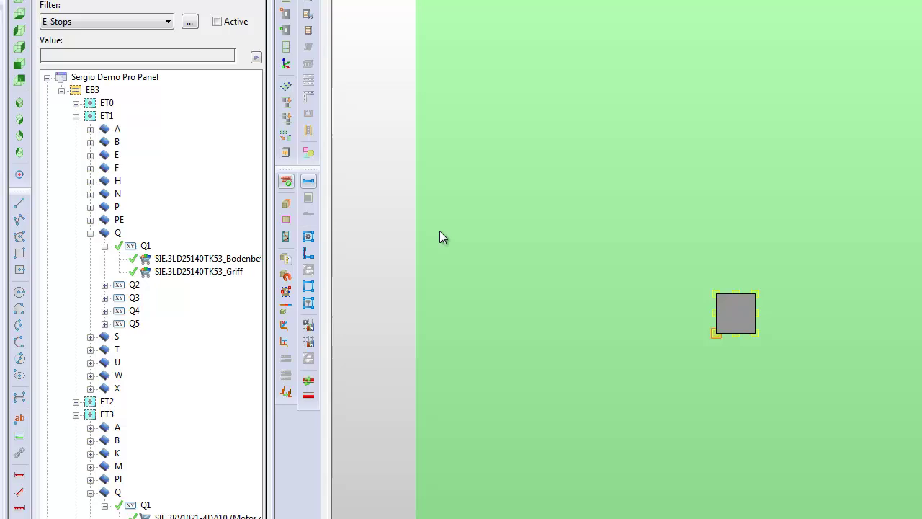
Move the rod's handle to the centre point of the end face that carries the placement area
ctrl+right_drag(554, 292, 554, 262)
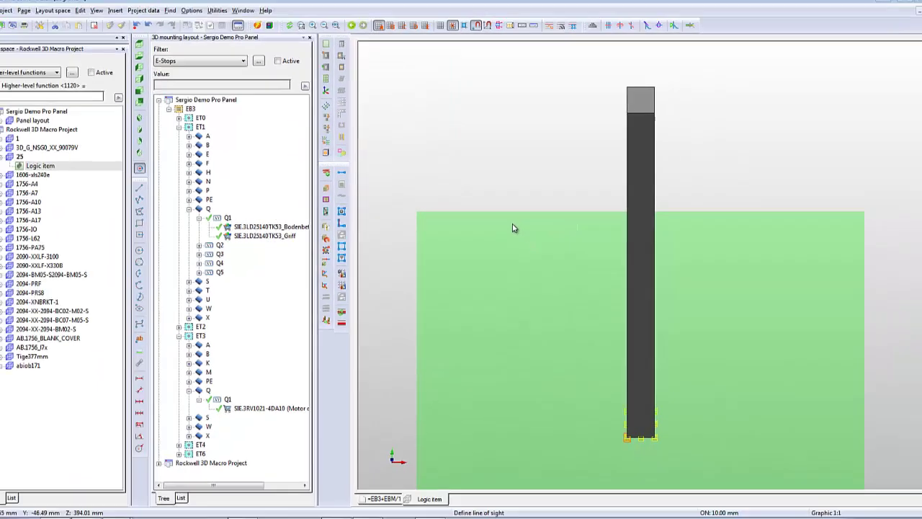
scroll(531, 274, down, 3)
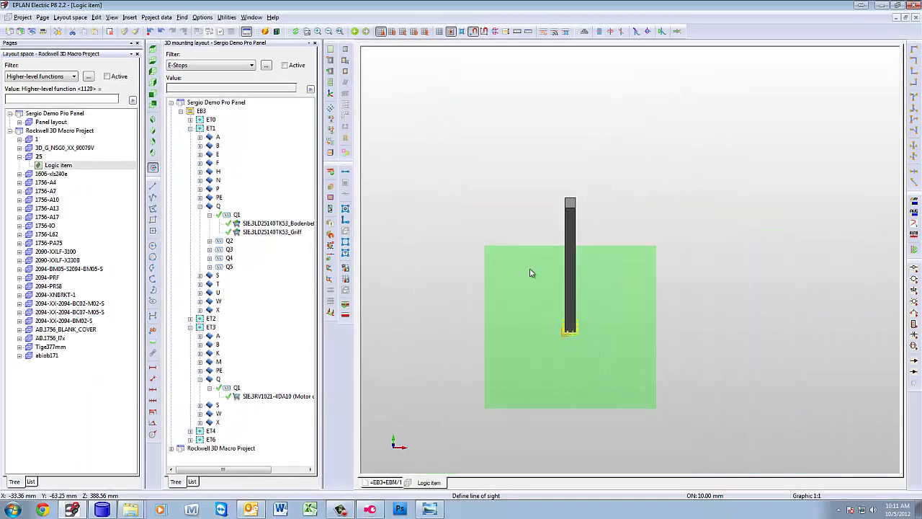
drag(583, 348, 588, 184)
scroll(554, 343, up, 6)
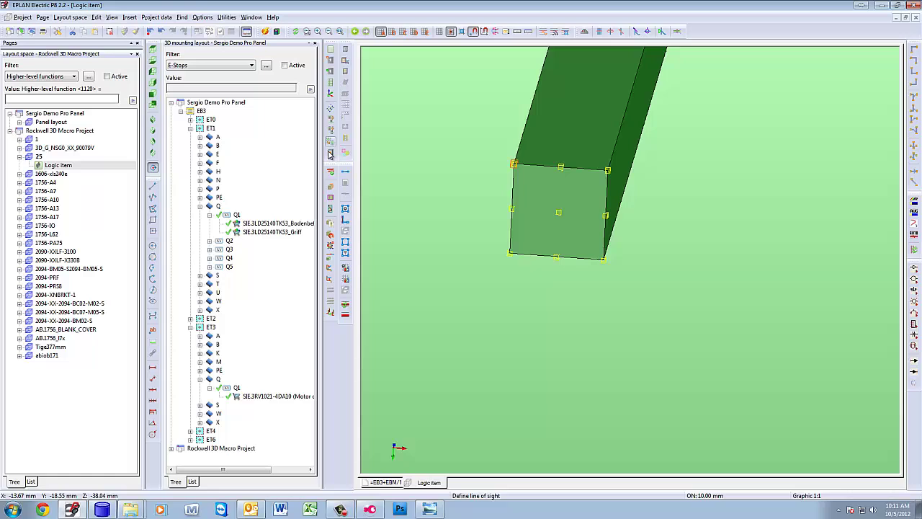
click(331, 60)
scroll(521, 192, up, 2)
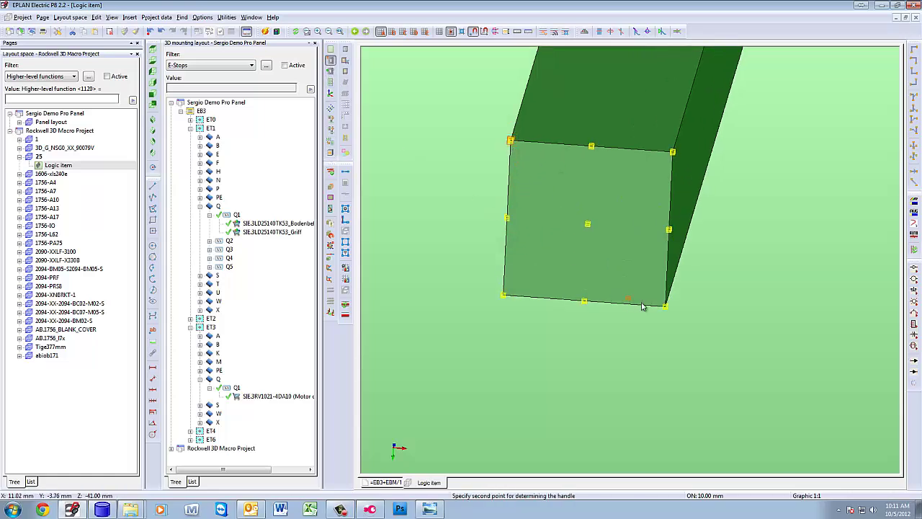
scroll(588, 225, up, 2)
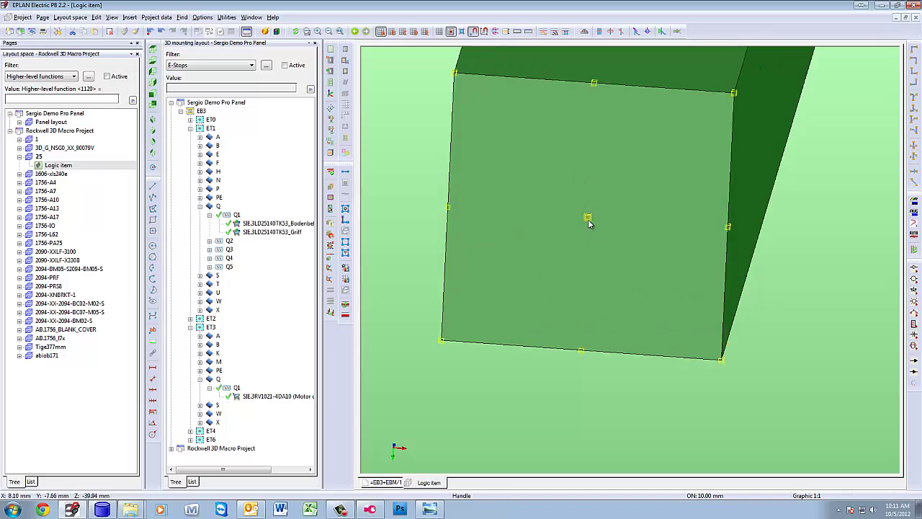
scroll(574, 232, down, 3)
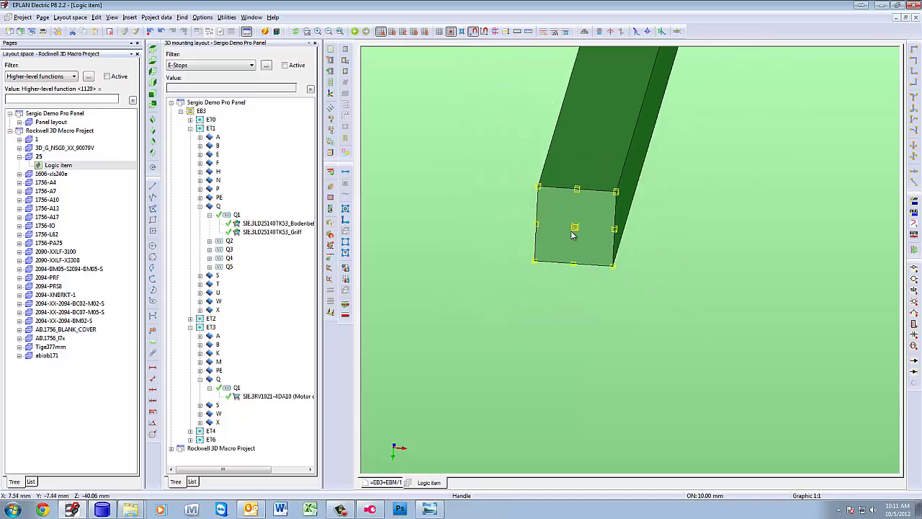
Set the macro name of layout space 25 to 380mmROD.ema, saved in the 3D Macros folder
right_click(40, 157)
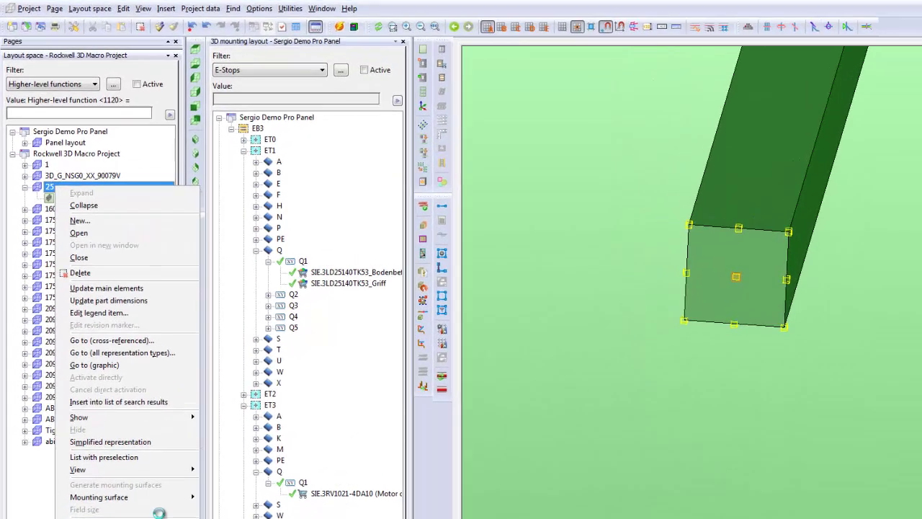
click(69, 431)
click(588, 268)
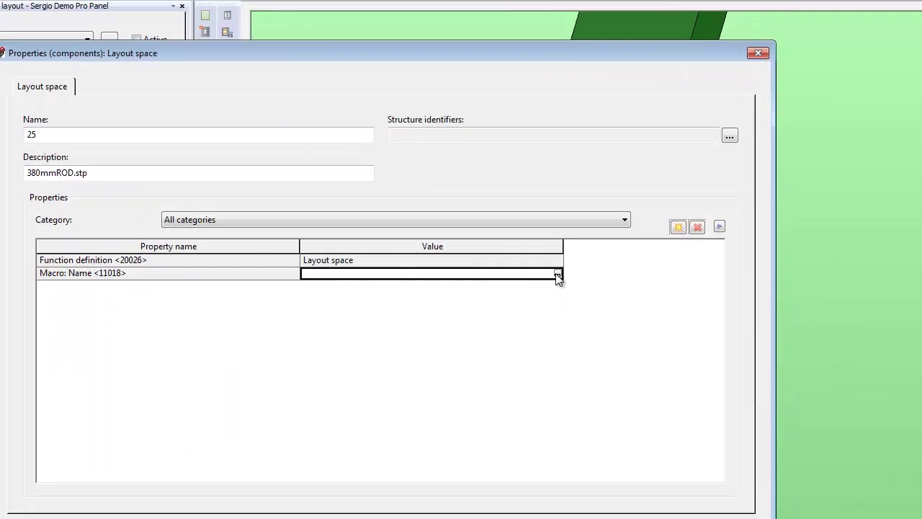
click(722, 270)
double_click(324, 156)
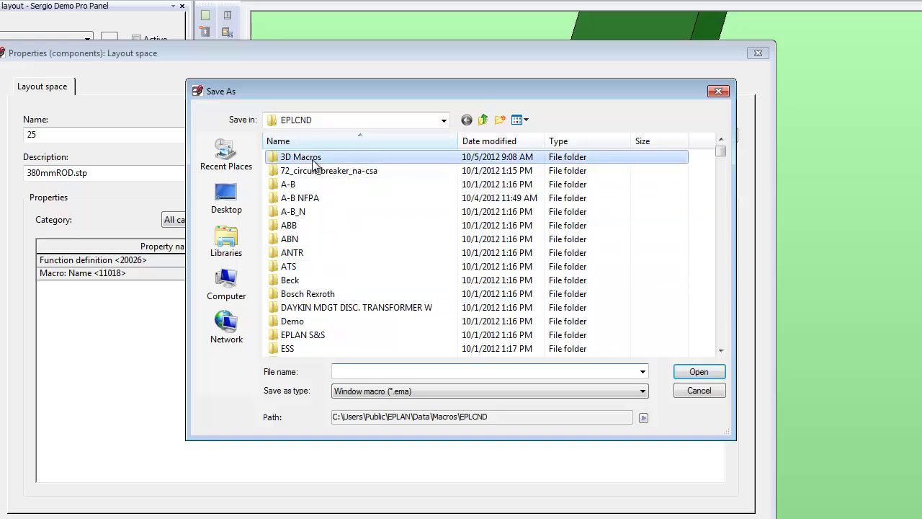
click(380, 370)
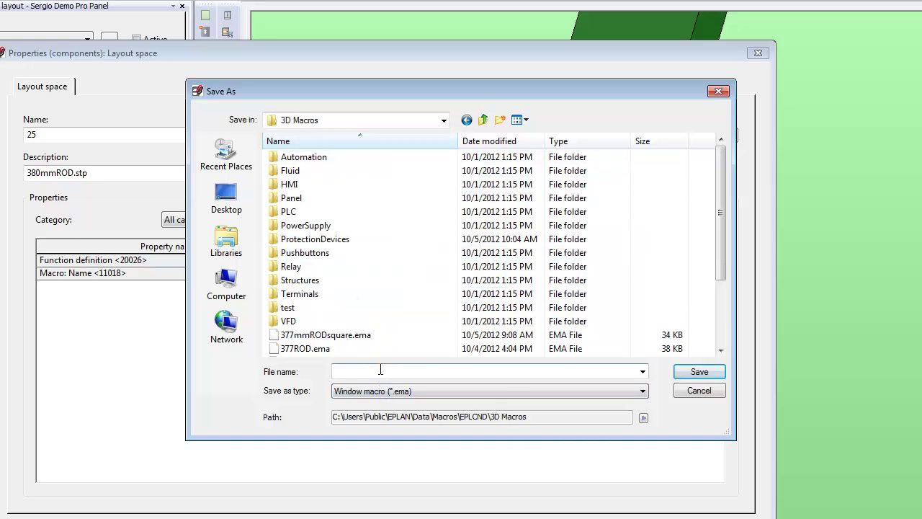
text(380mmROD)
click(700, 372)
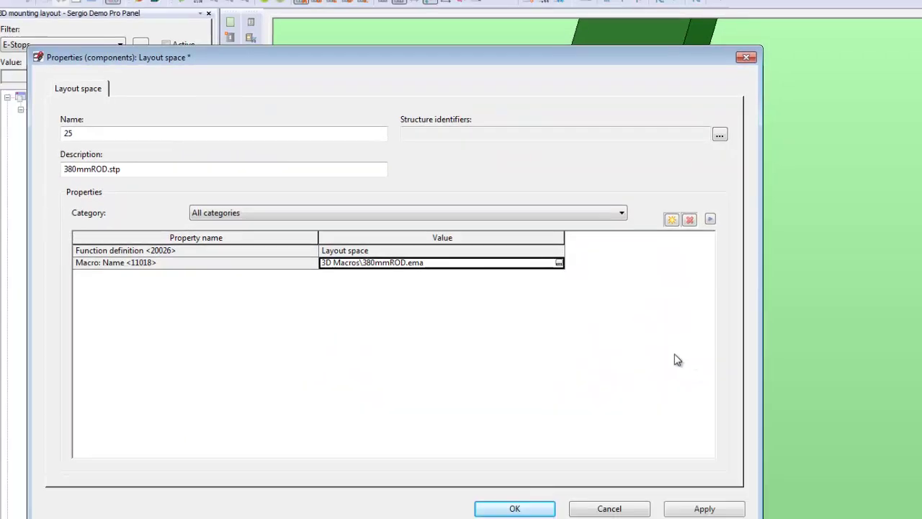
click(514, 508)
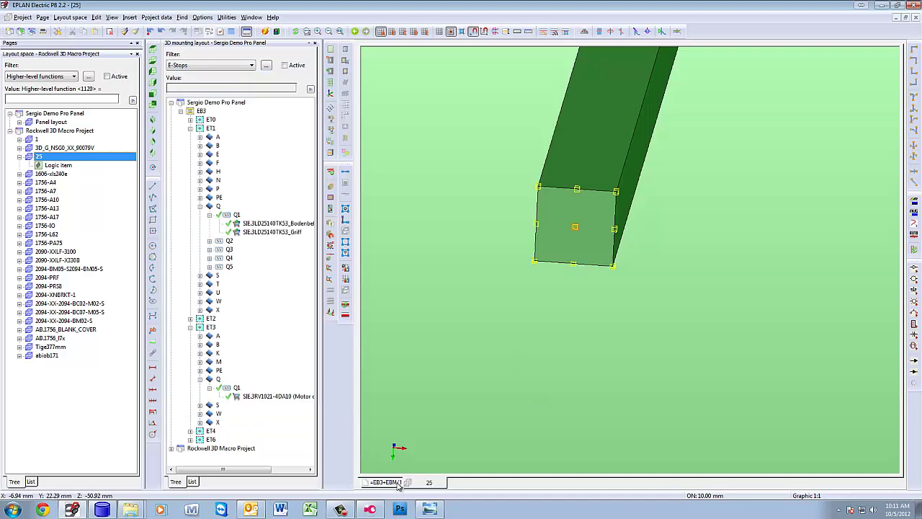
Open the panel layout of the Sergio Demo Pro Panel project, showing only the mounting panels from the front
double_click(54, 123)
right_click(52, 124)
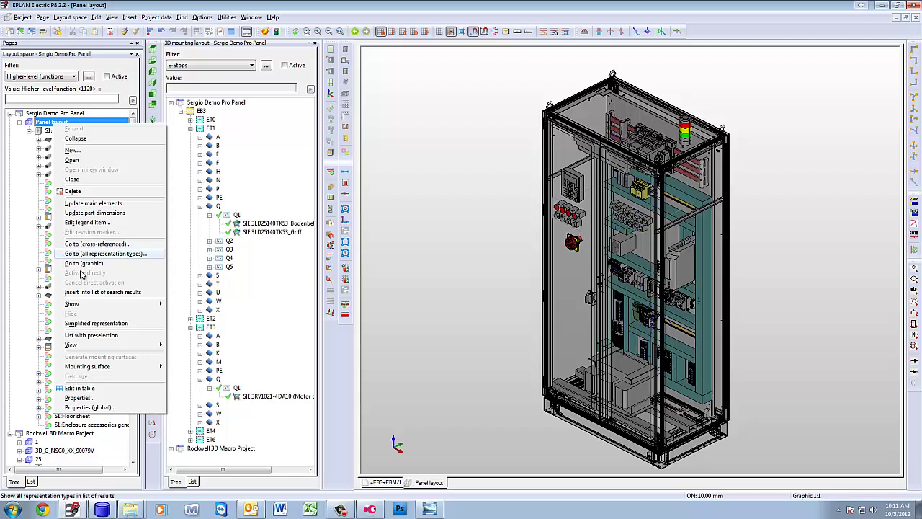
mouse_move(108, 304)
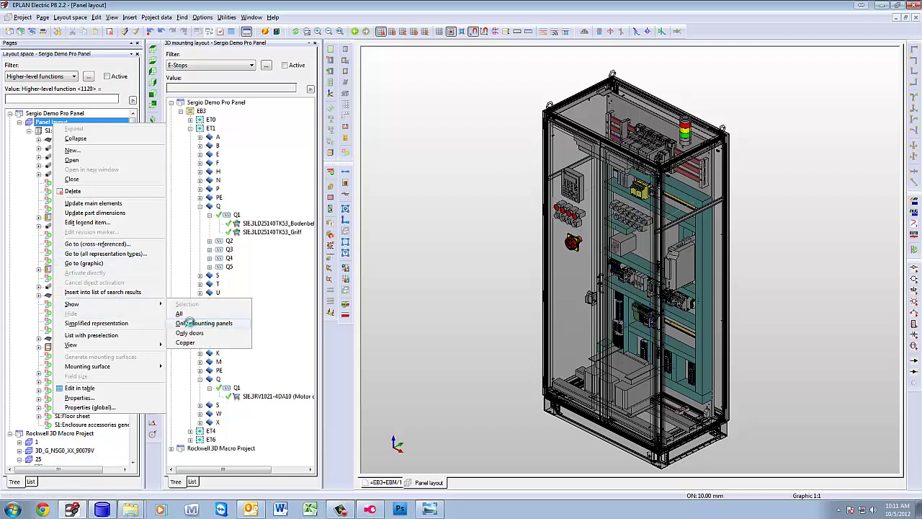
click(189, 323)
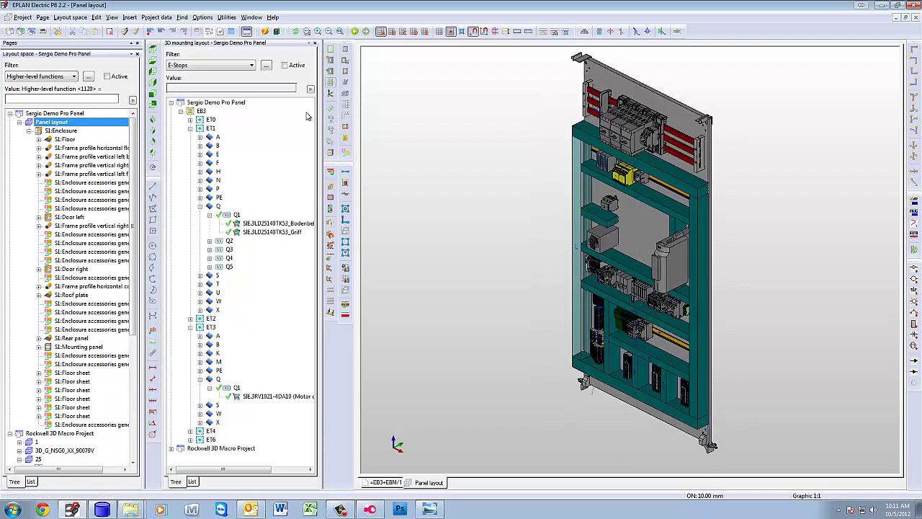
click(152, 93)
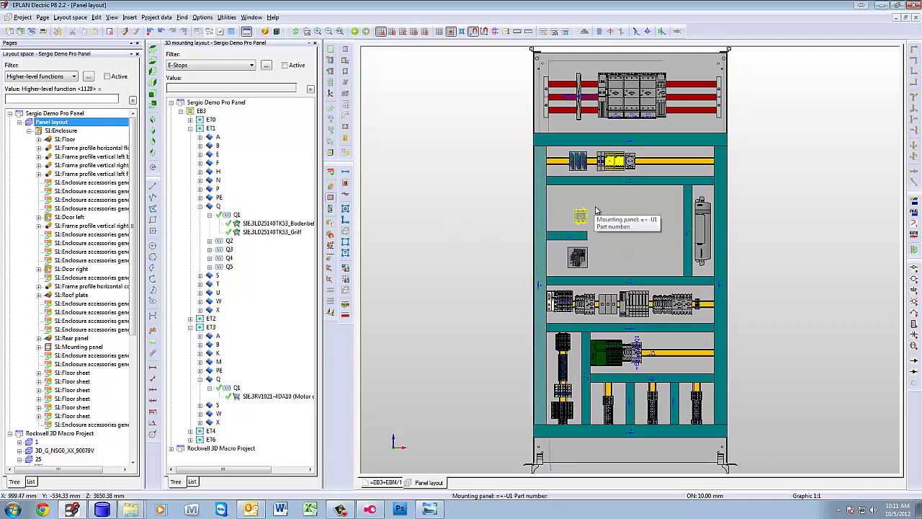
scroll(567, 223, up, 2)
scroll(568, 224, up, 3)
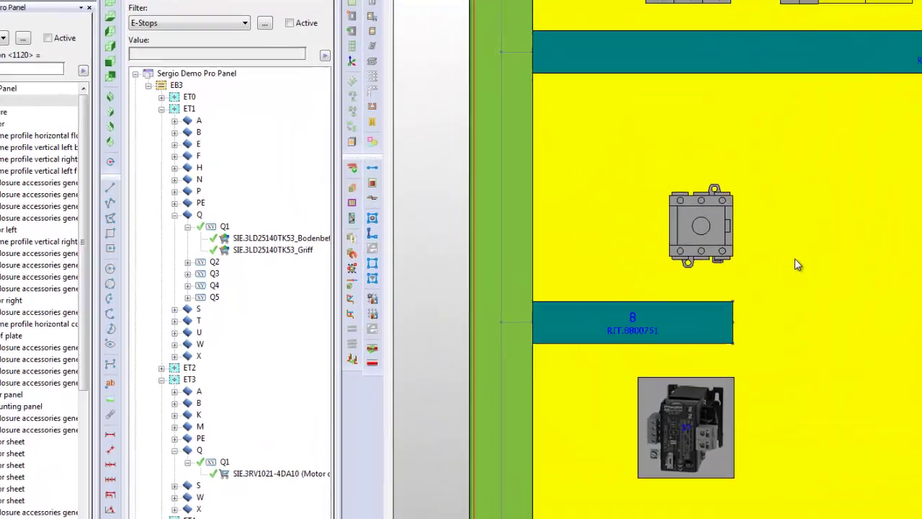
key(m)
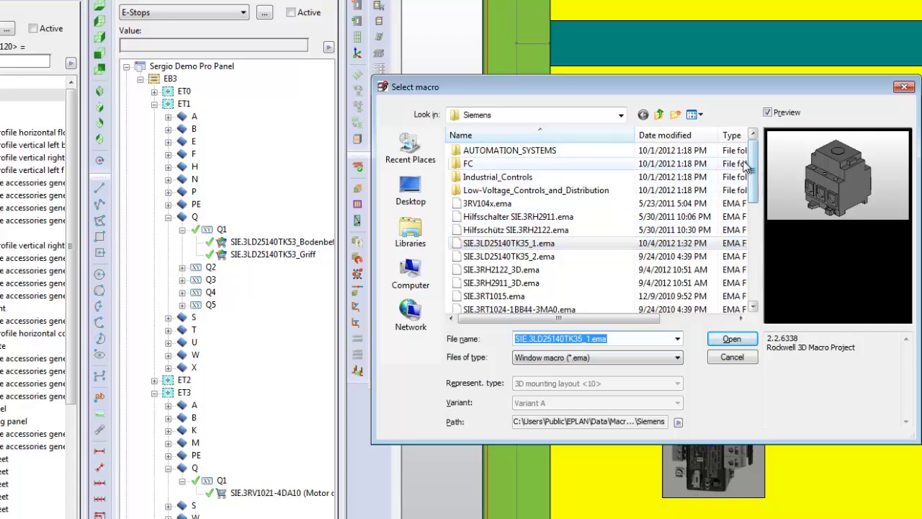
click(659, 115)
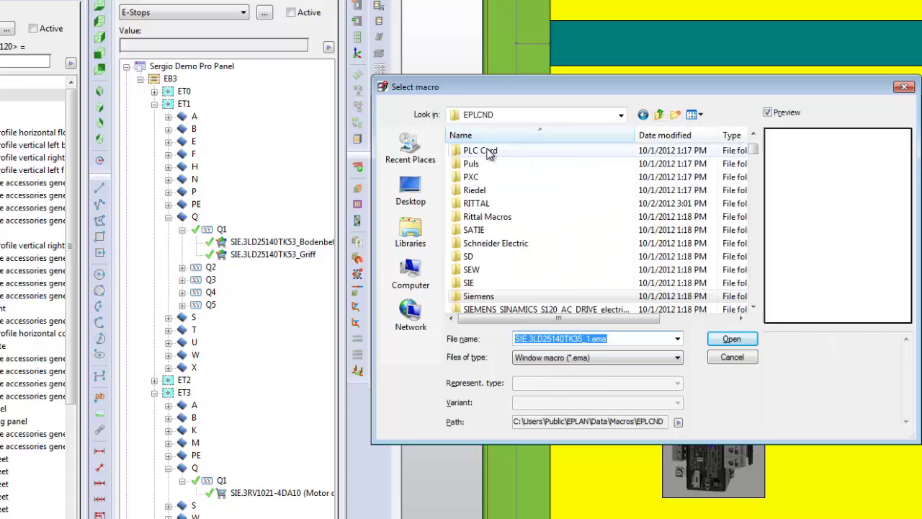
click(659, 115)
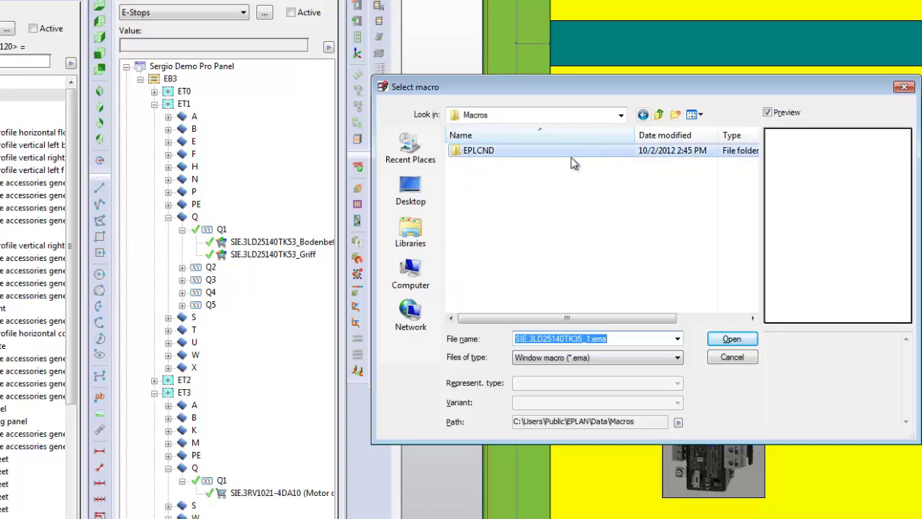
double_click(542, 153)
double_click(512, 153)
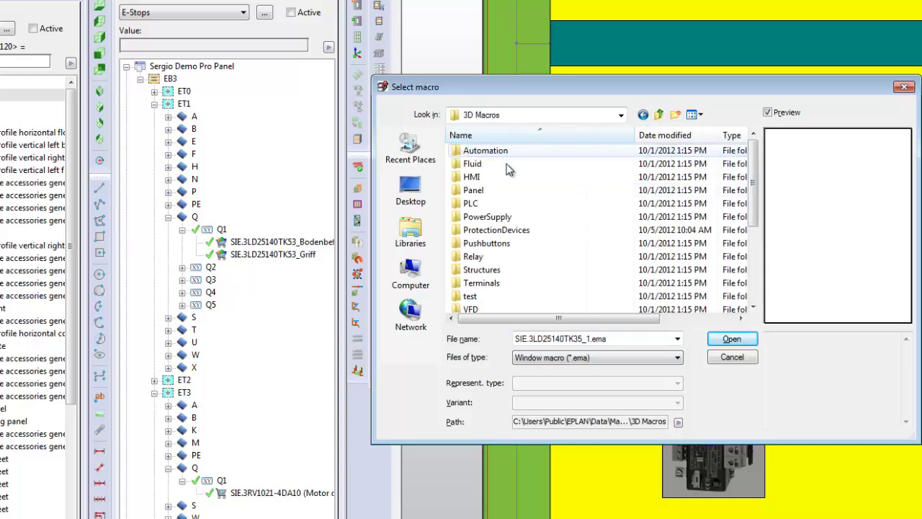
scroll(497, 231, down, 4)
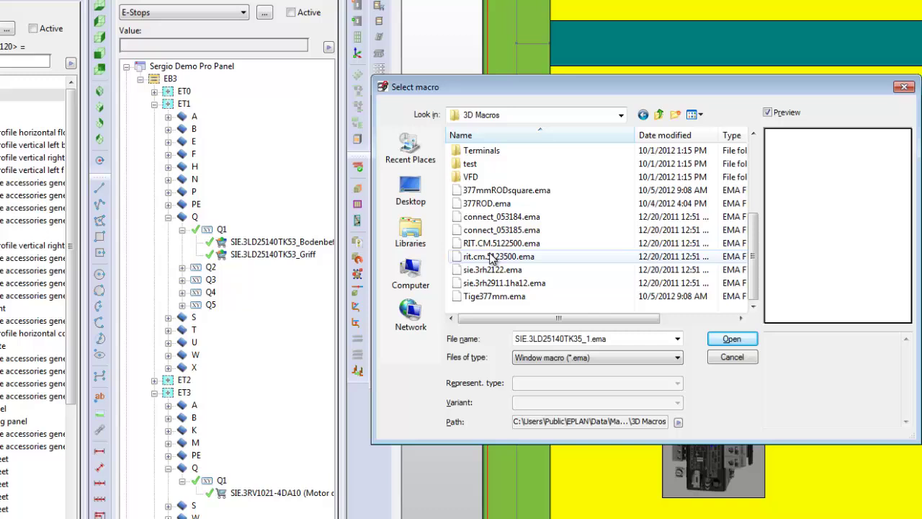
click(747, 358)
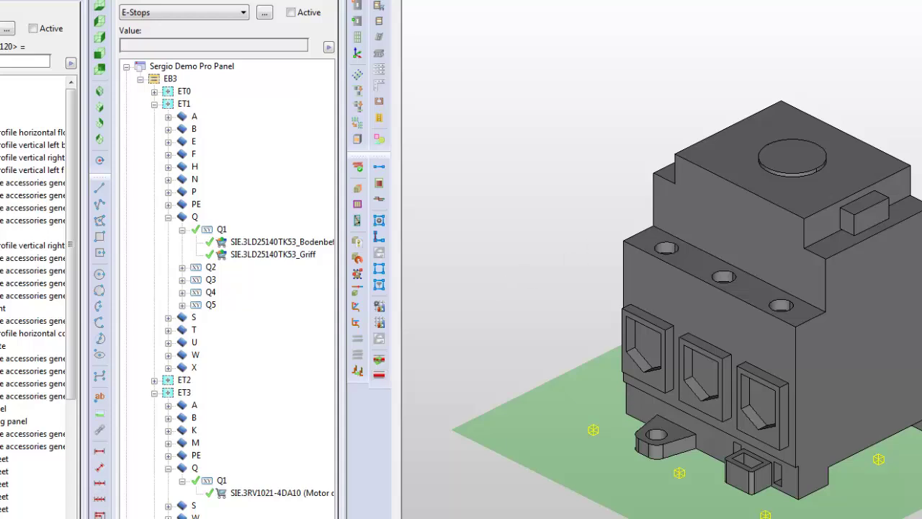
Automatically generate the macros for the entire Rockwell 3D Macro Project
click(209, 1)
mouse_move(255, 111)
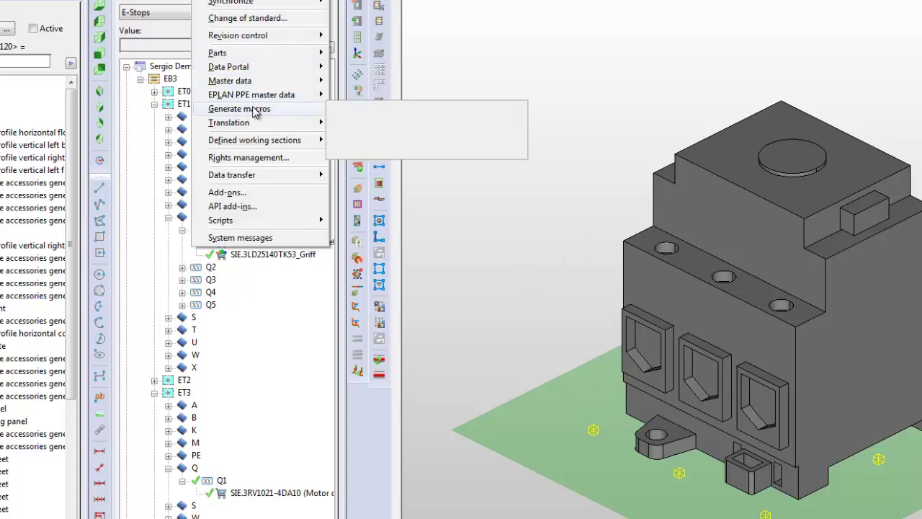
click(402, 124)
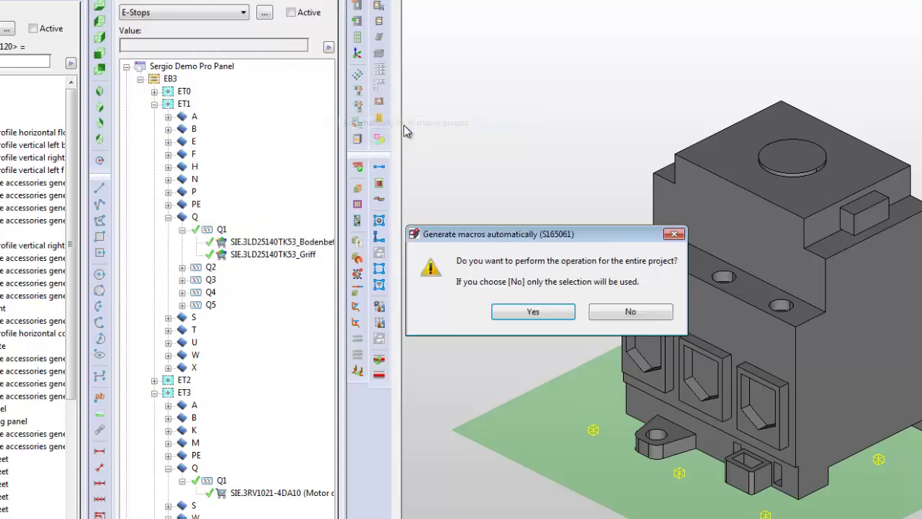
click(530, 311)
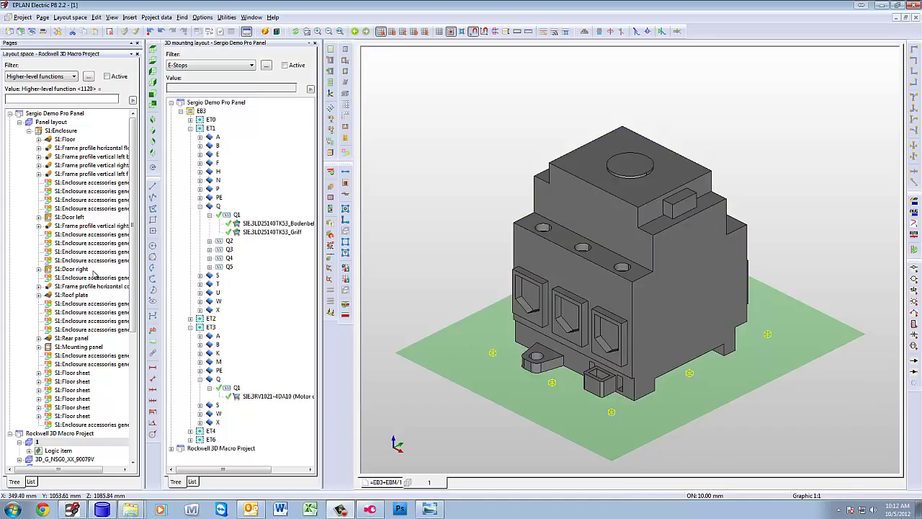
Open the S1 enclosure of the Sergio Demo Pro Panel and display only its mounting panels in front view
right_click(63, 130)
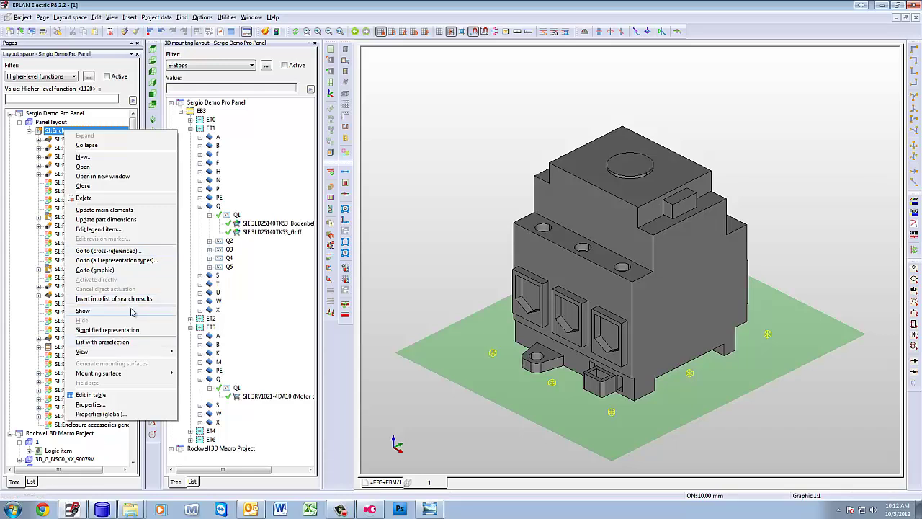
mouse_move(115, 311)
click(190, 320)
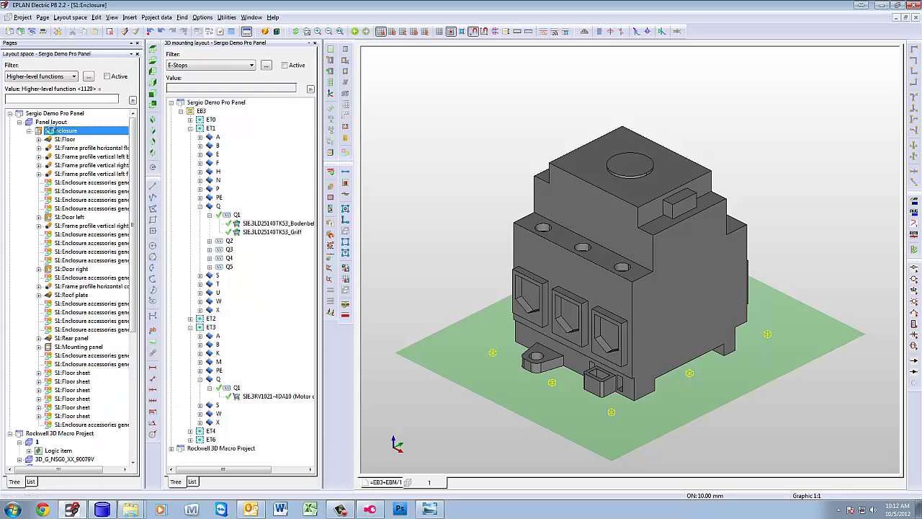
right_click(57, 132)
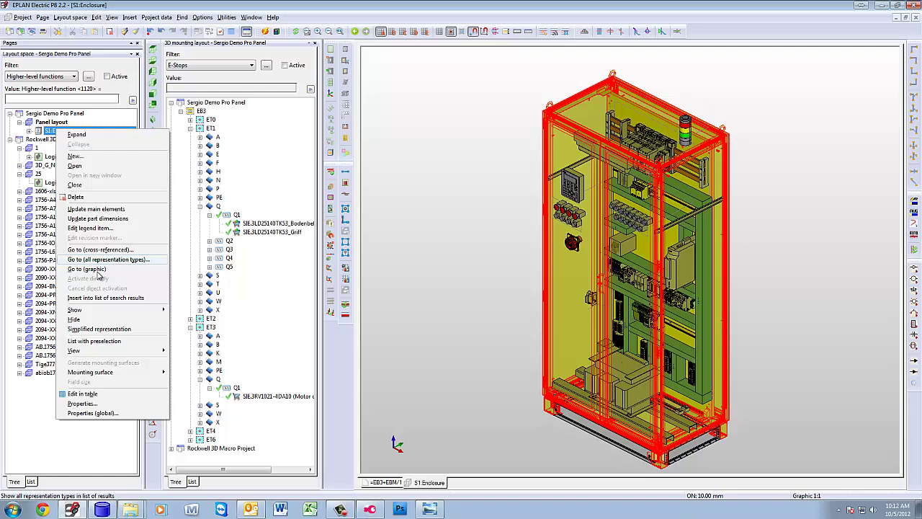
mouse_move(106, 311)
click(196, 329)
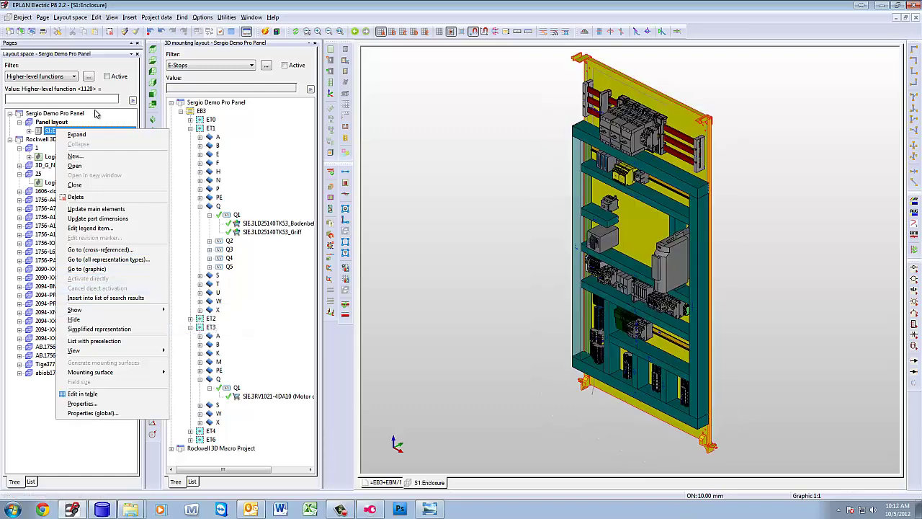
click(152, 94)
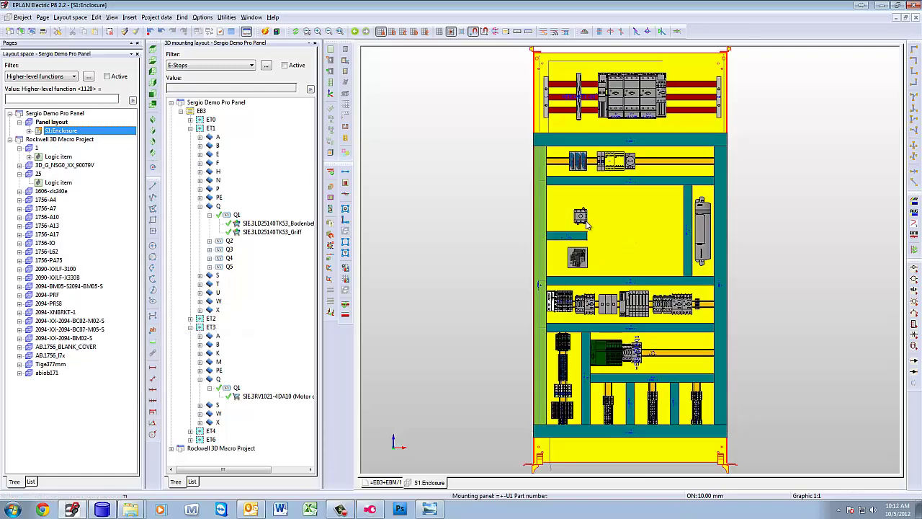
Select the window macro 380mmROD.ema from the 3D Macros folder for insertion near the disconnect switch base
scroll(590, 212, up, 5)
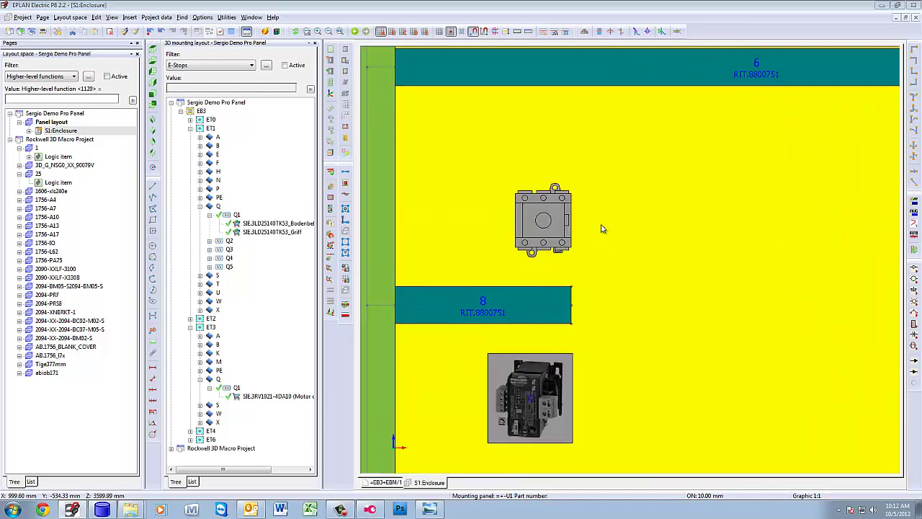
key(m)
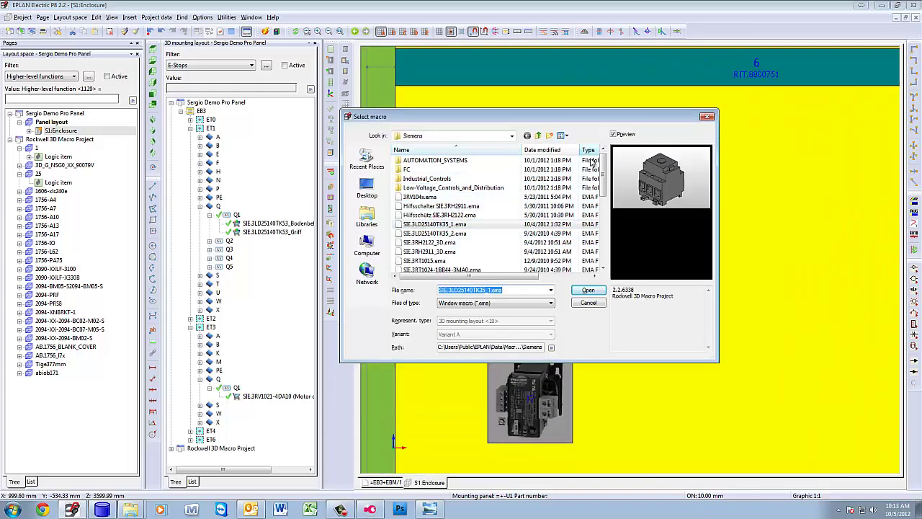
click(539, 136)
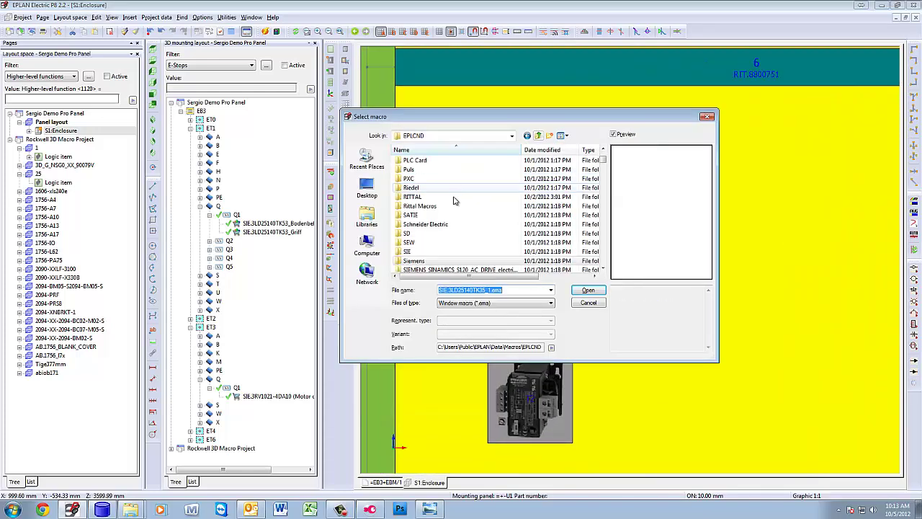
double_click(430, 243)
click(430, 243)
scroll(428, 238, up, 10)
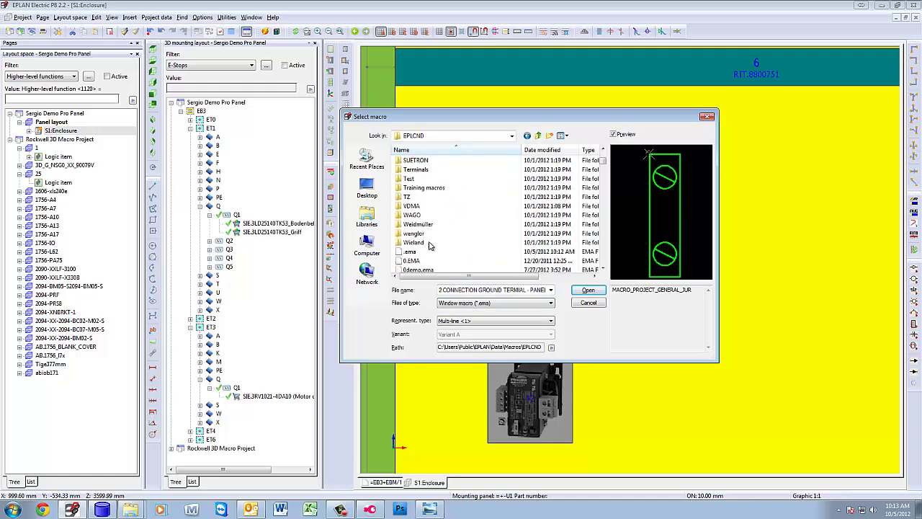
scroll(428, 232, up, 4)
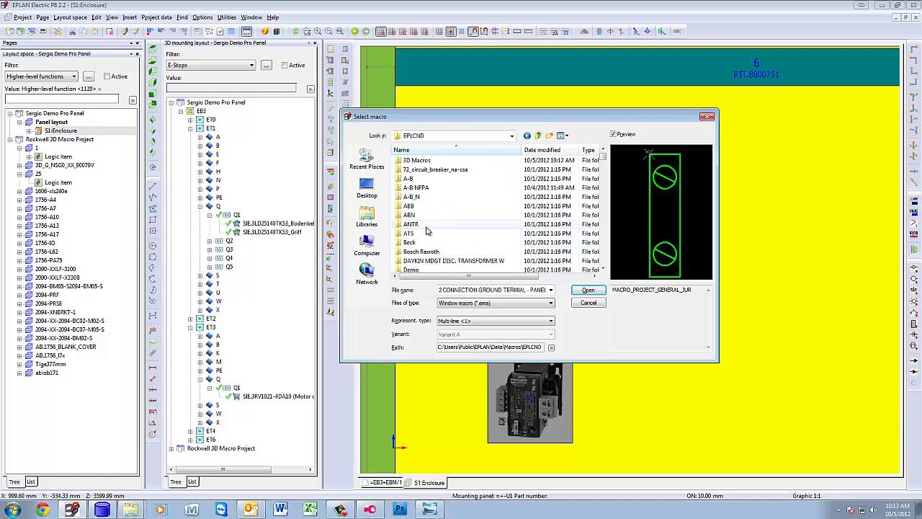
double_click(423, 162)
scroll(440, 218, down, 4)
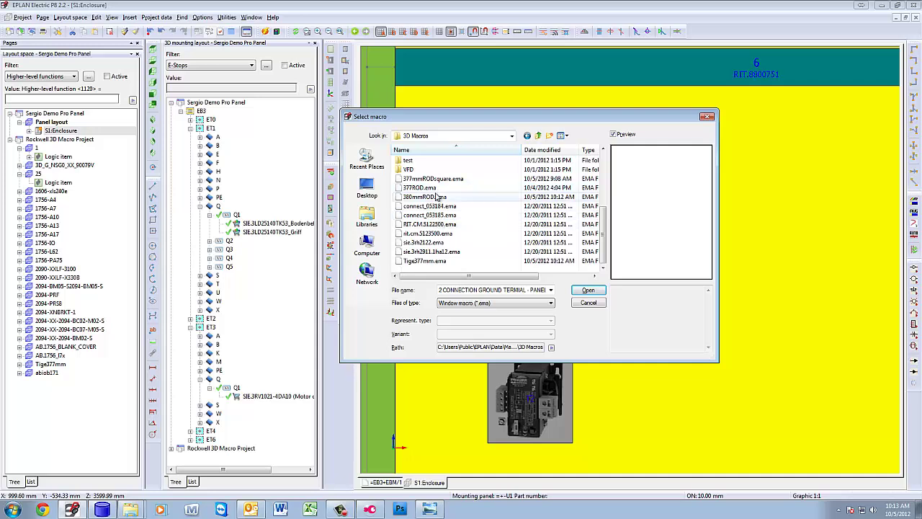
click(435, 197)
click(588, 290)
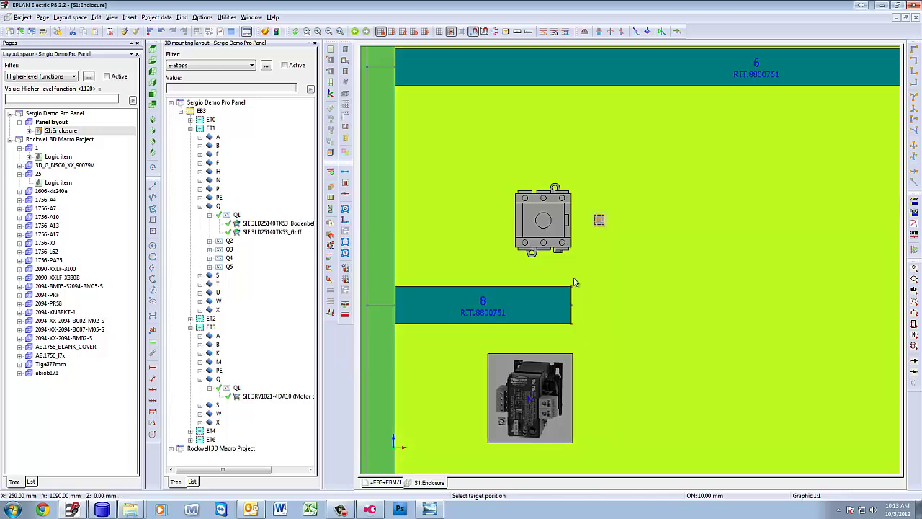
Place the rod at the centre of the switch base's round shaft, using Number insertion mode with the Identifier + counter format
scroll(548, 234, up, 2)
scroll(546, 234, up, 3)
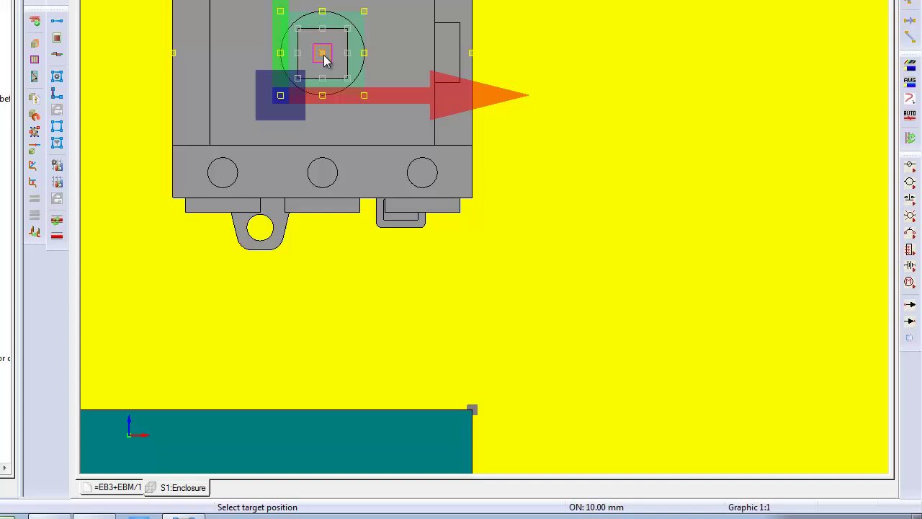
click(524, 198)
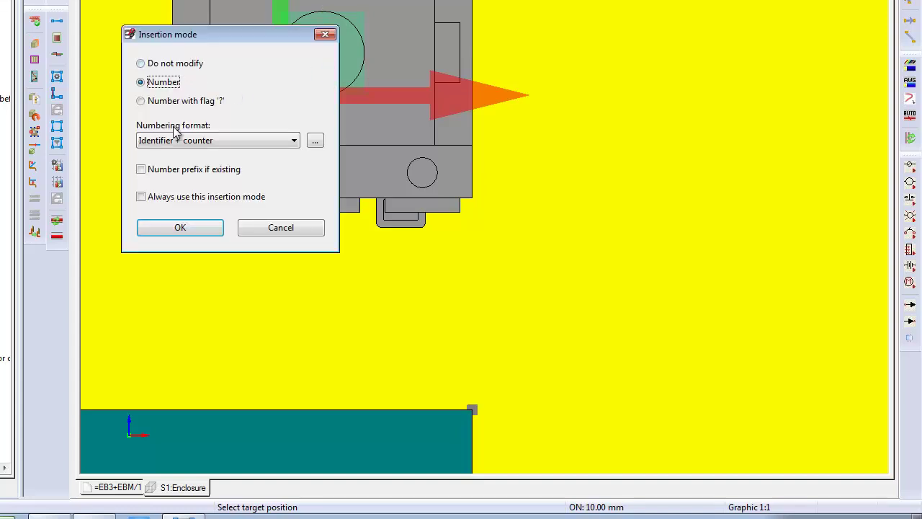
click(177, 227)
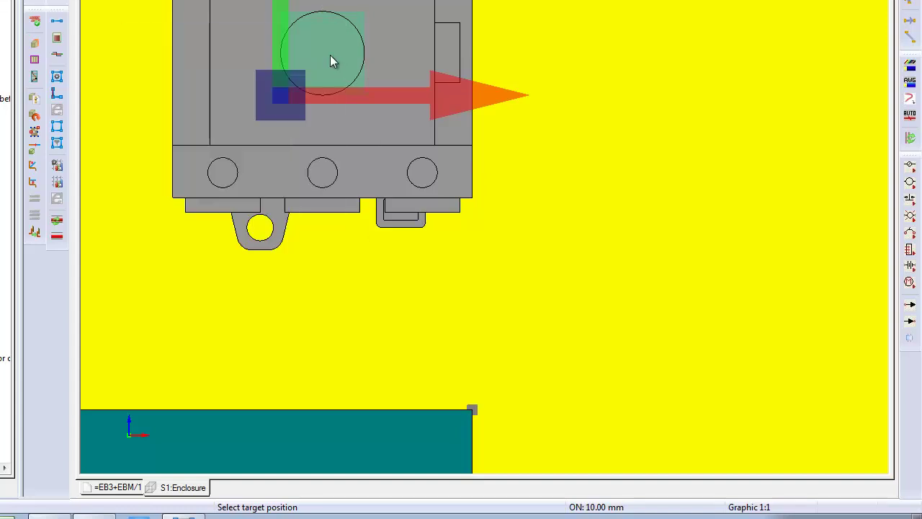
End the macro placement and examine the rod on the switch base from an angled view of the mounting panel
key(Escape)
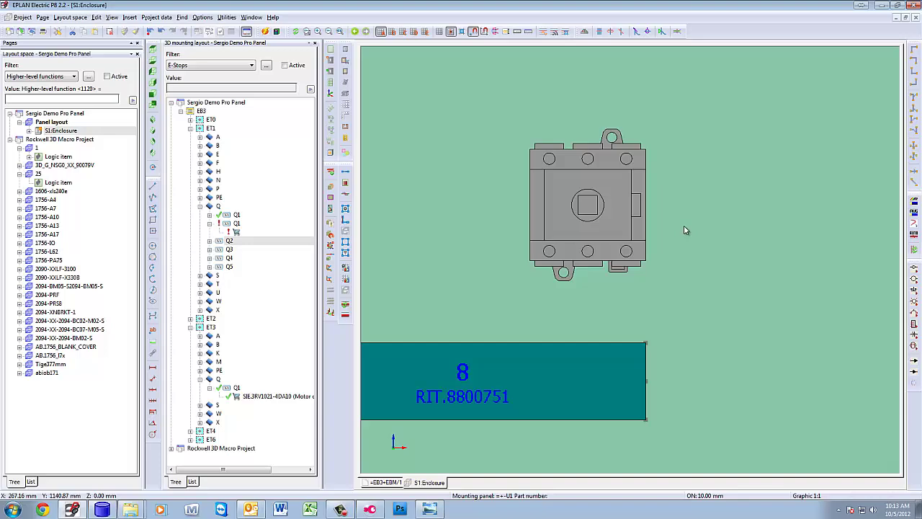
drag(702, 242, 706, 233)
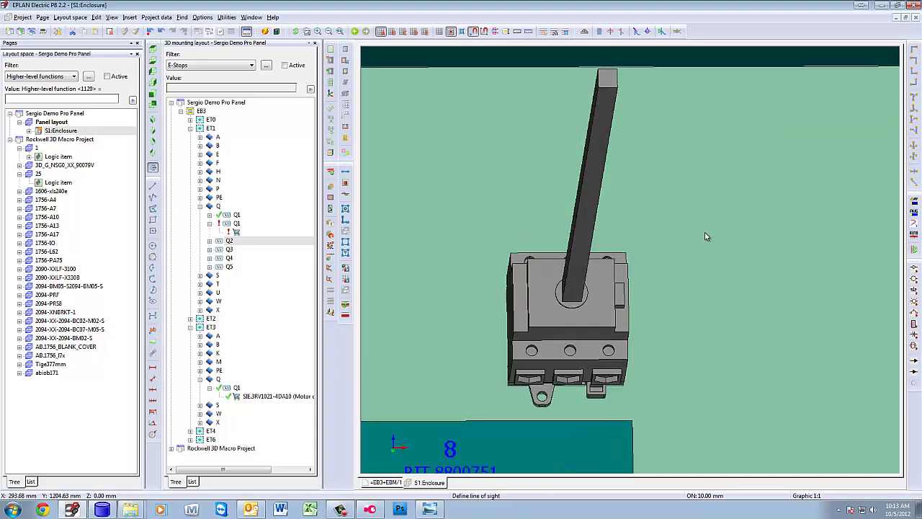
scroll(705, 233, down, 3)
scroll(706, 239, down, 5)
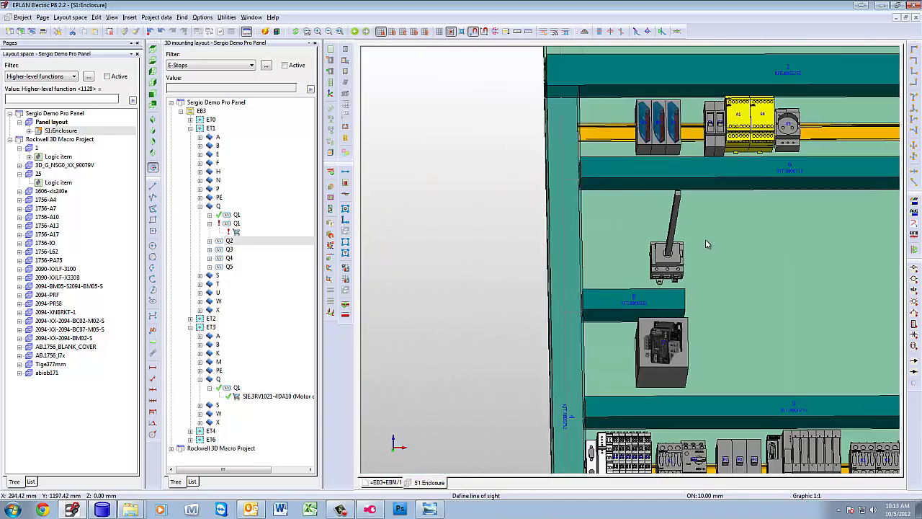
Show the complete Panel layout and examine from the side how the rod spans between the switch base and the door handle
click(55, 122)
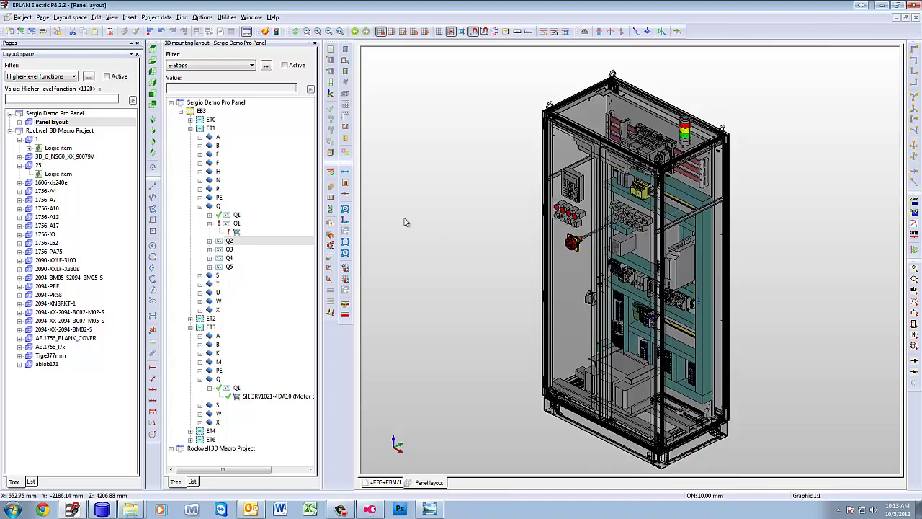
ctrl+right_drag(387, 224, 504, 253)
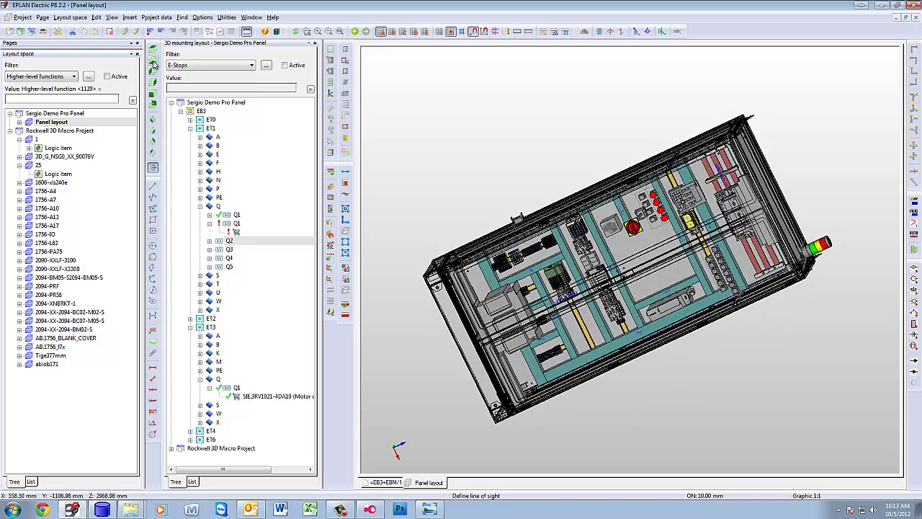
click(152, 64)
scroll(650, 231, up, 3)
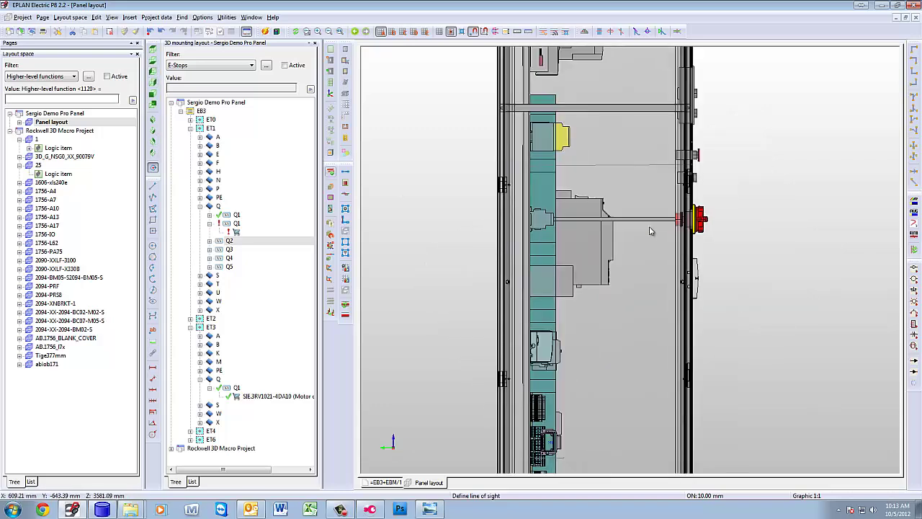
scroll(650, 230, up, 3)
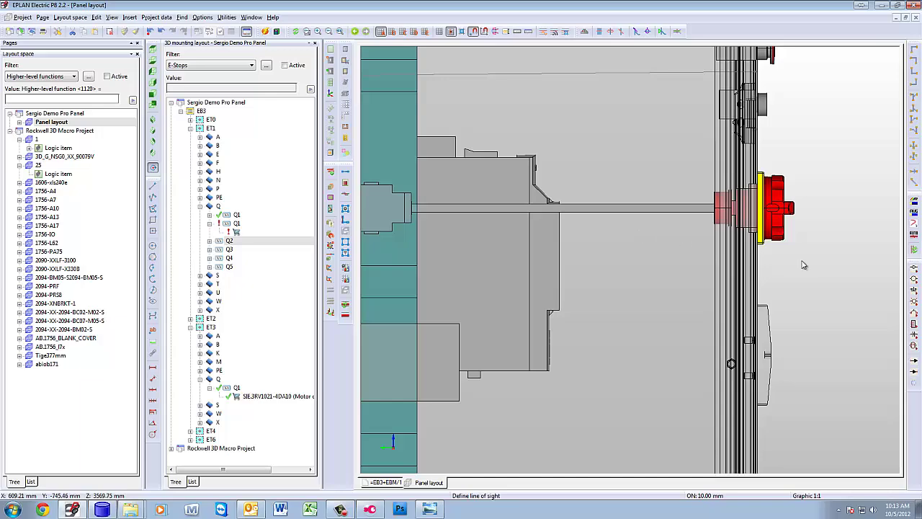
drag(820, 256, 775, 267)
scroll(841, 265, down, 2)
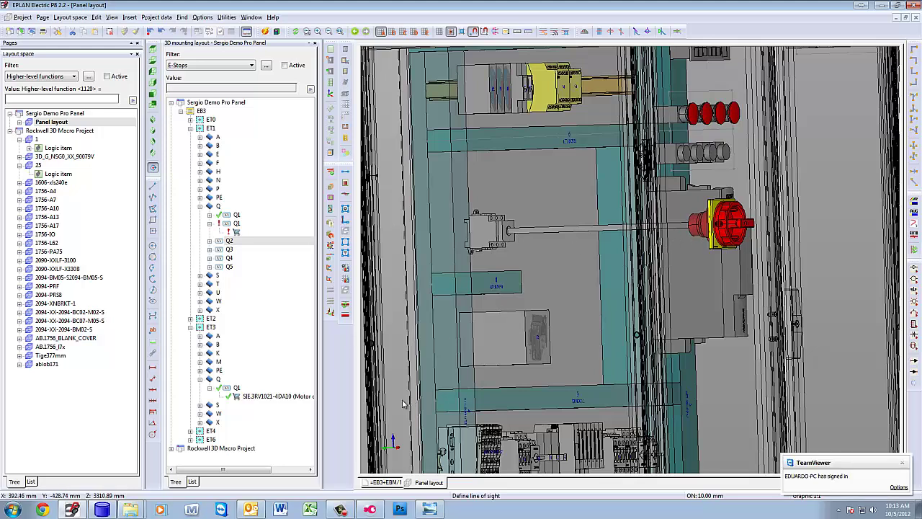
Switch to HeeksCAD and close it with the 380mmROD.stp model
click(110, 510)
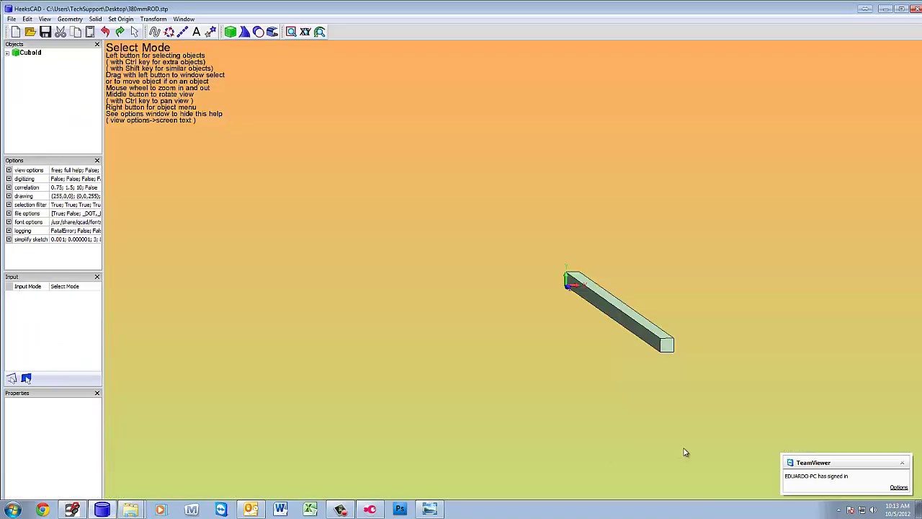
click(915, 9)
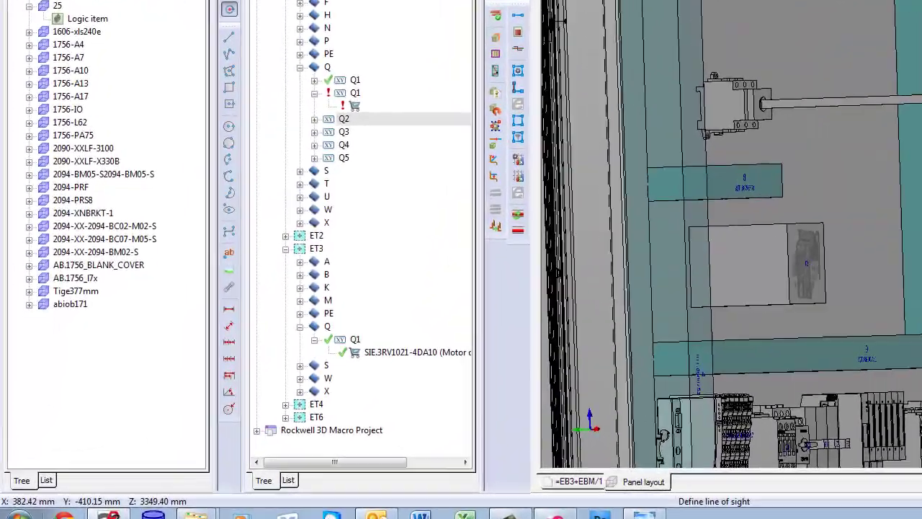
Switch to Chrome, open the bookmarked Siemens Industry support page with its product search, and return to EPLAN
click(63, 514)
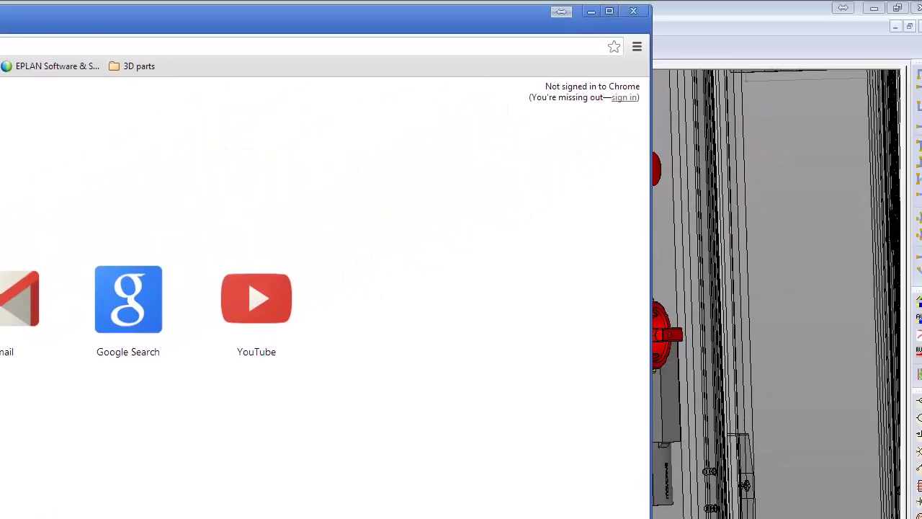
click(2, 65)
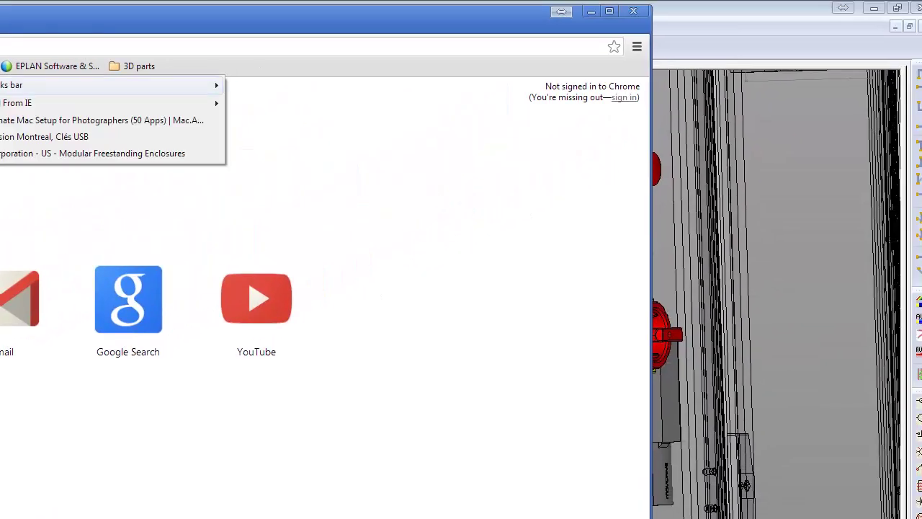
mouse_move(7, 86)
click(313, 151)
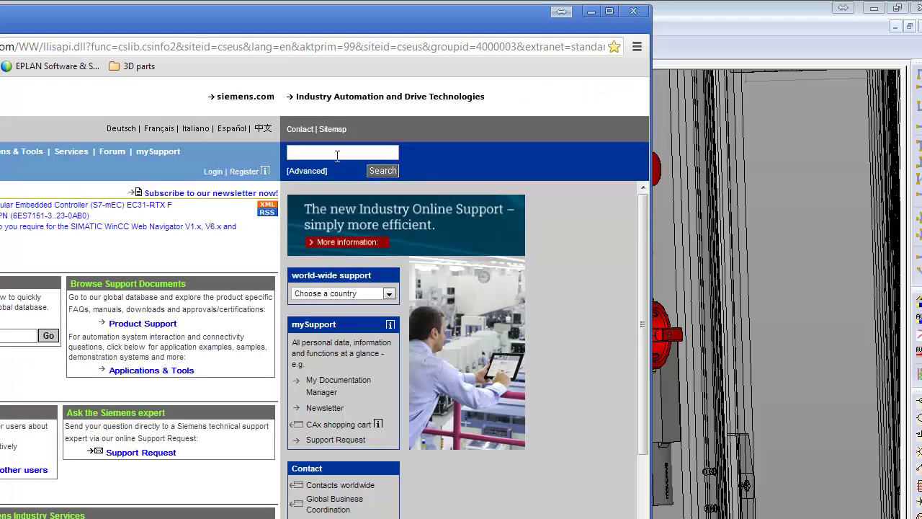
click(708, 42)
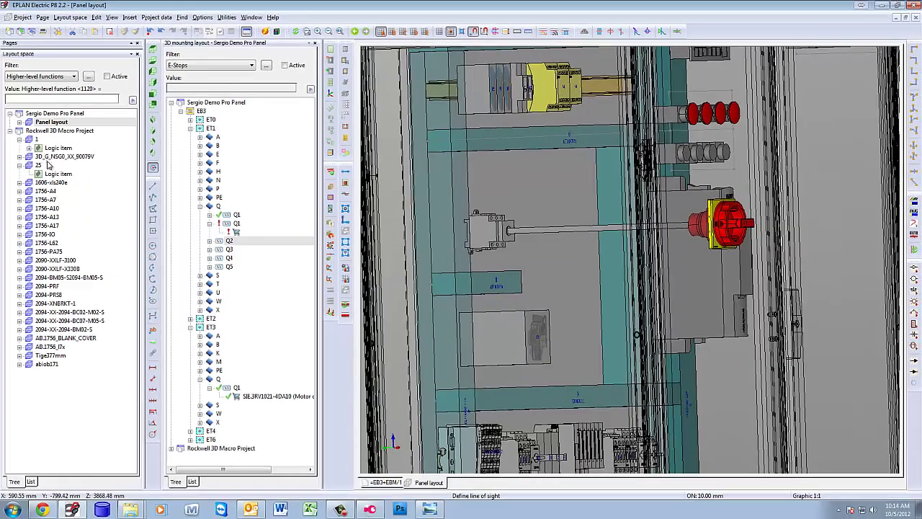
Open the 3D_G_NSG0_XX_90079V layout space of the Rockwell 3D Macro Project and examine the switch, rod and handle assembly
double_click(54, 157)
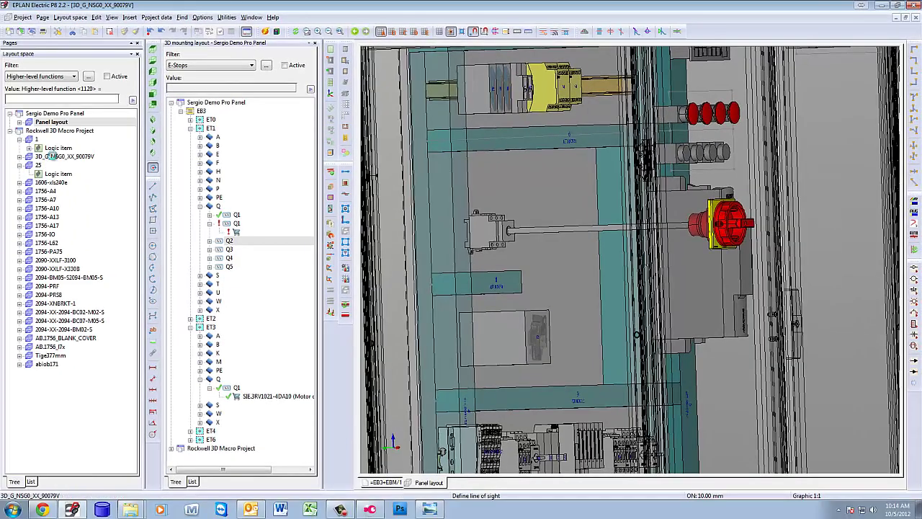
scroll(593, 222, down, 1)
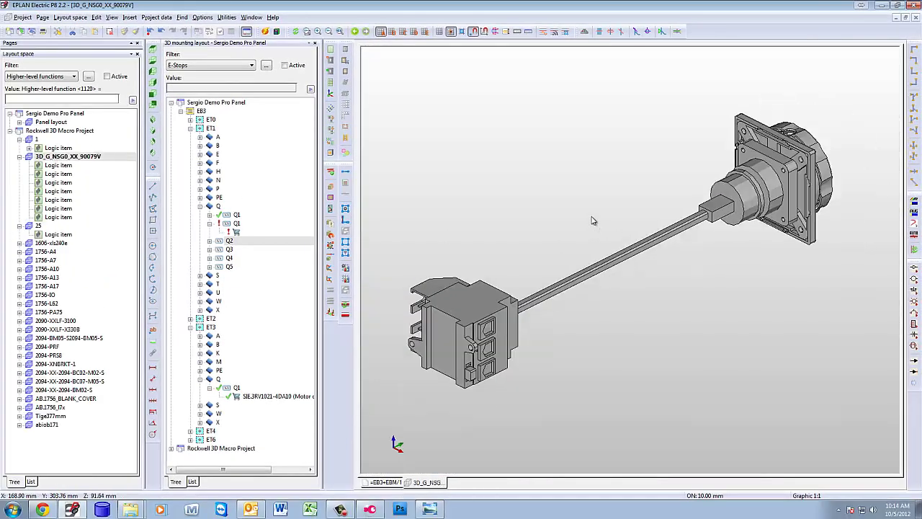
ctrl+right_drag(589, 213, 589, 212)
middle_drag(589, 212, 583, 217)
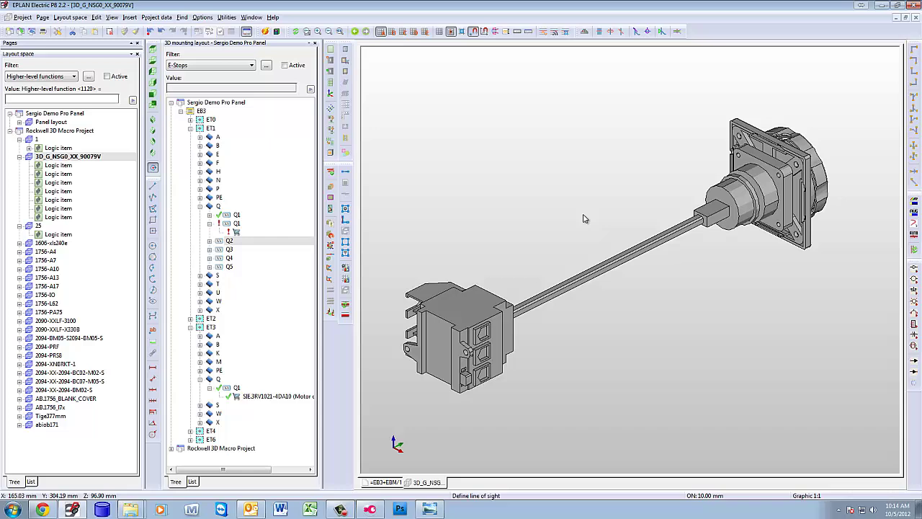
scroll(584, 217, down, 1)
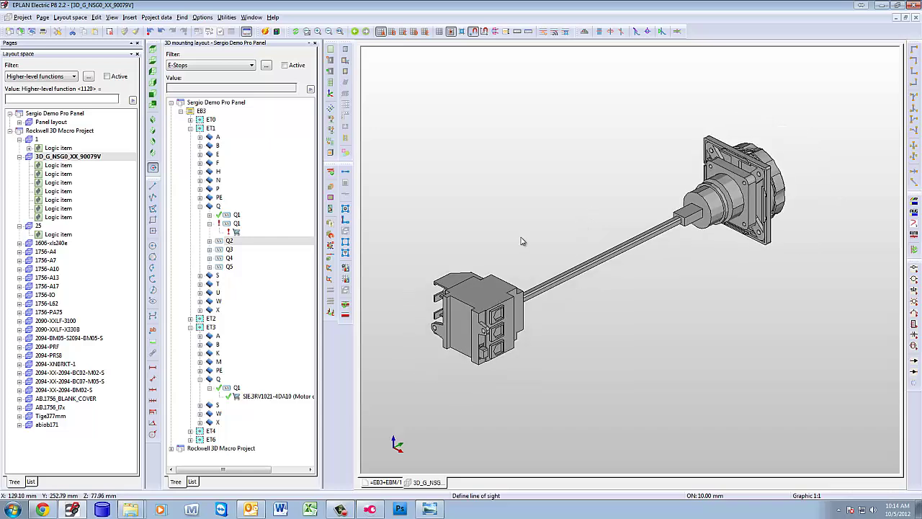
key(Escape)
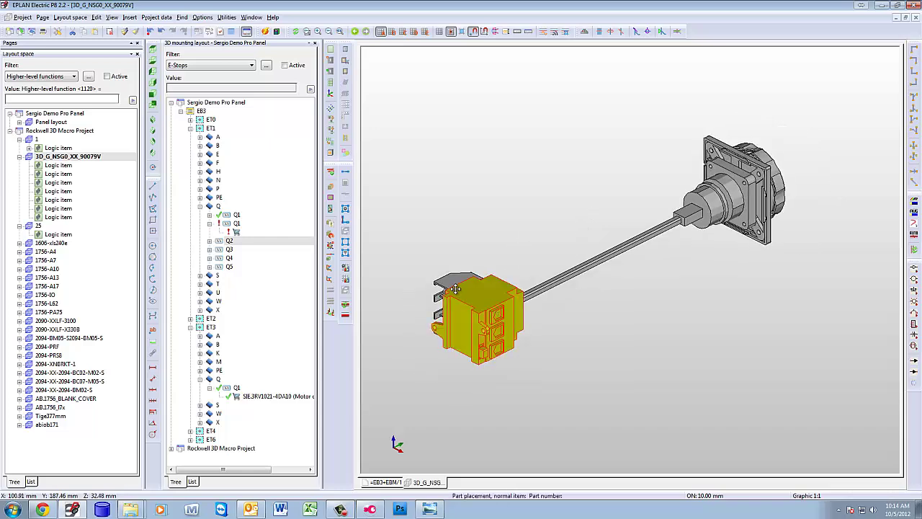
ctrl+right_drag(518, 214, 594, 271)
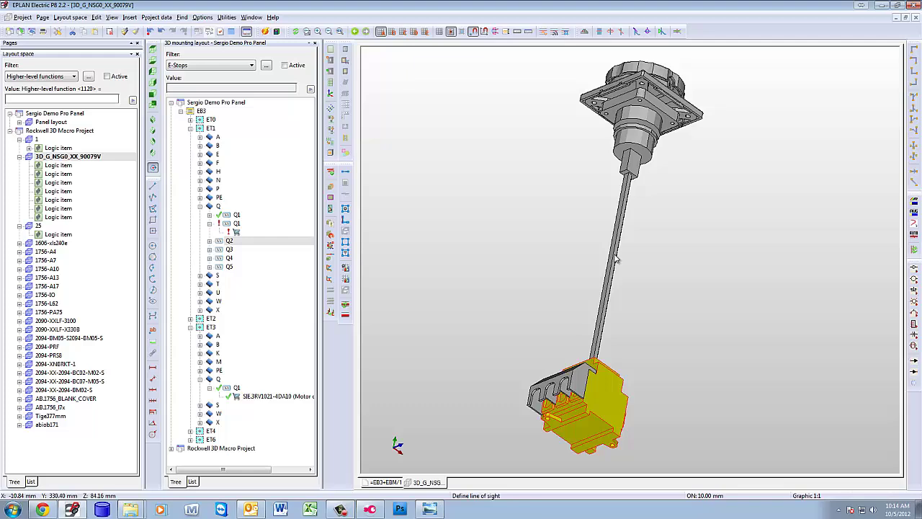
key(Escape)
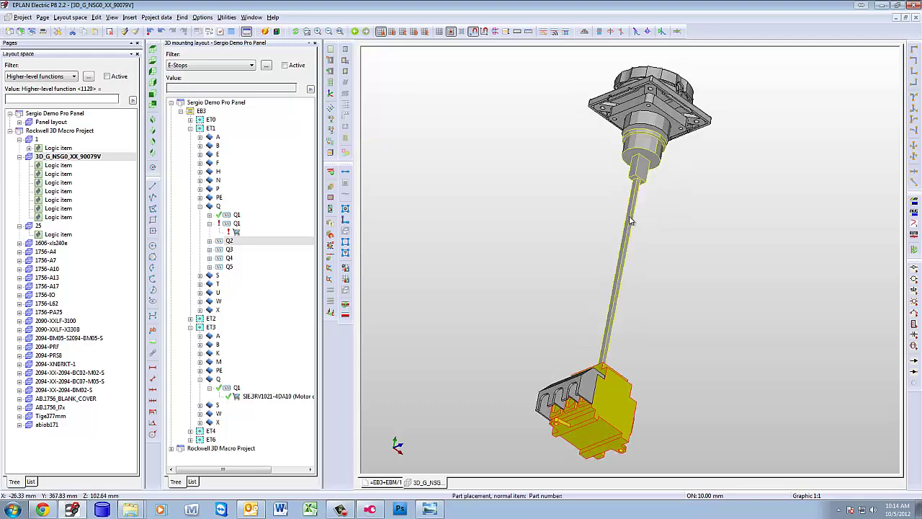
Move the rod with its coupling sideways, away from the switch base and the door handle
scroll(665, 165, up, 5)
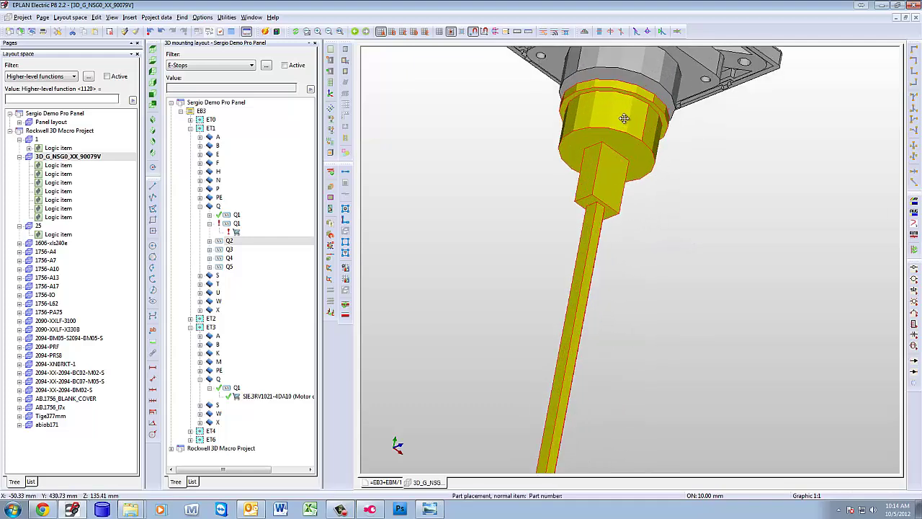
drag(608, 190, 738, 223)
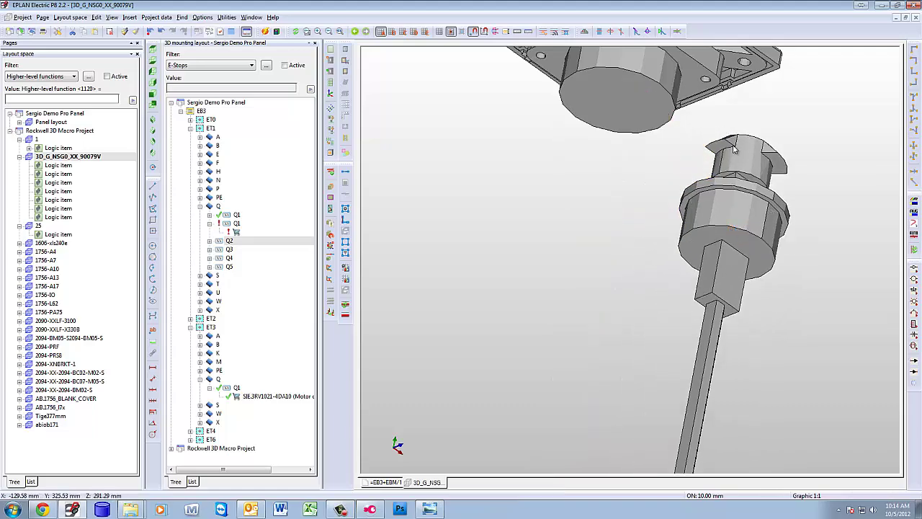
scroll(629, 176, down, 3)
scroll(631, 177, down, 3)
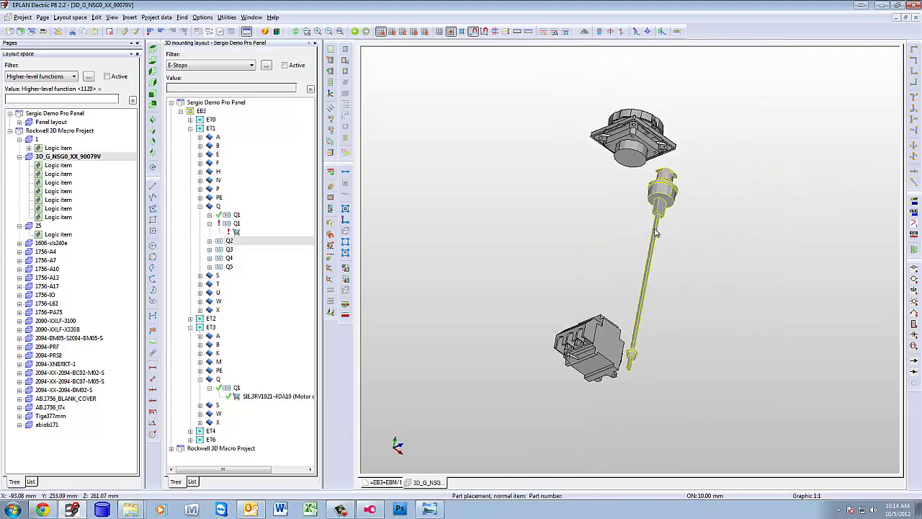